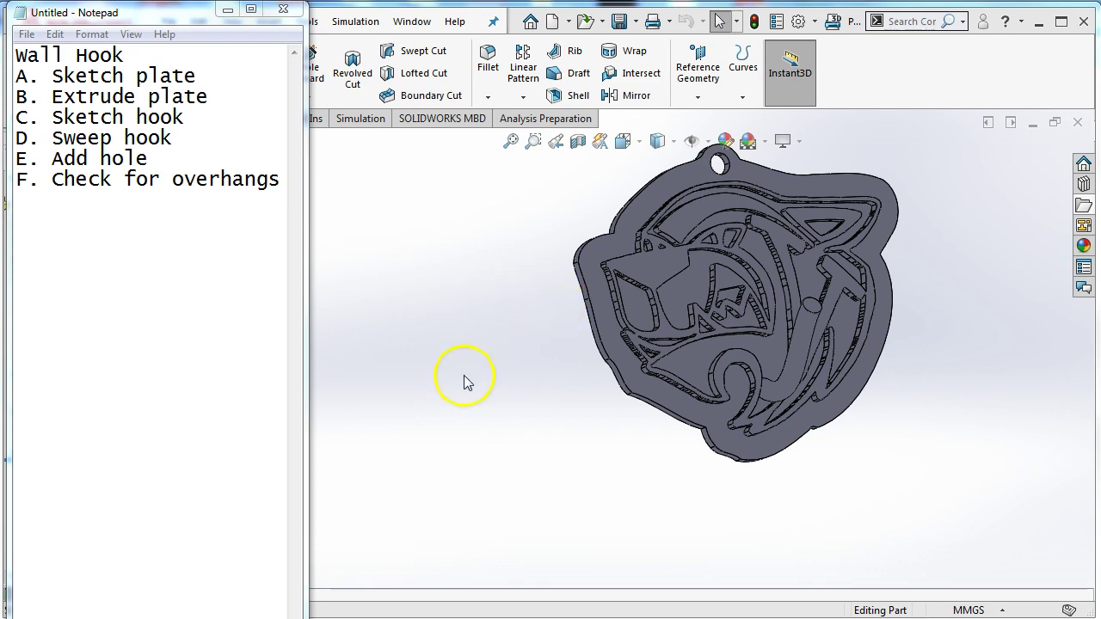
Examine the finished wall hook's plate, hanging hole and swept hook from several angles alongside the Notepad checklist.
{"action": "middle_click_drag", "start_coordinate": [465, 383], "coordinate": [342, 421]}
{"action": "middle_click_drag", "start_coordinate": [809, 393], "coordinate": [930, 387]}
{"action": "middle_click_drag", "start_coordinate": [692, 290], "coordinate": [679, 438]}
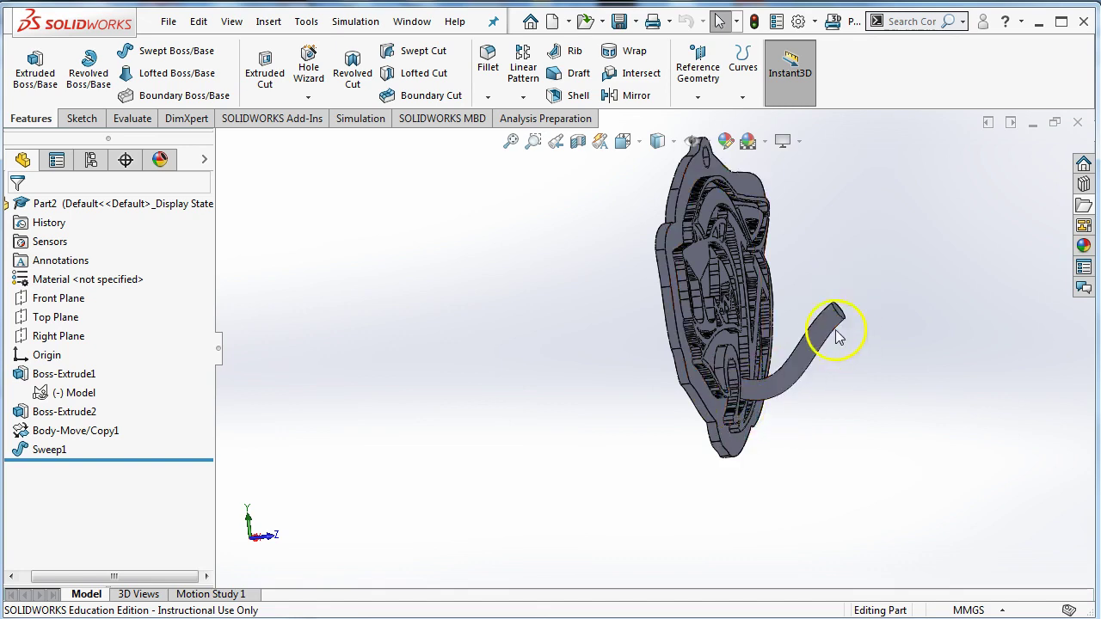
{"action": "middle_click_drag", "start_coordinate": [793, 389], "coordinate": [663, 419]}
{"action": "scroll", "coordinate": [700, 315], "scroll_direction": "down", "scroll_amount": 4}
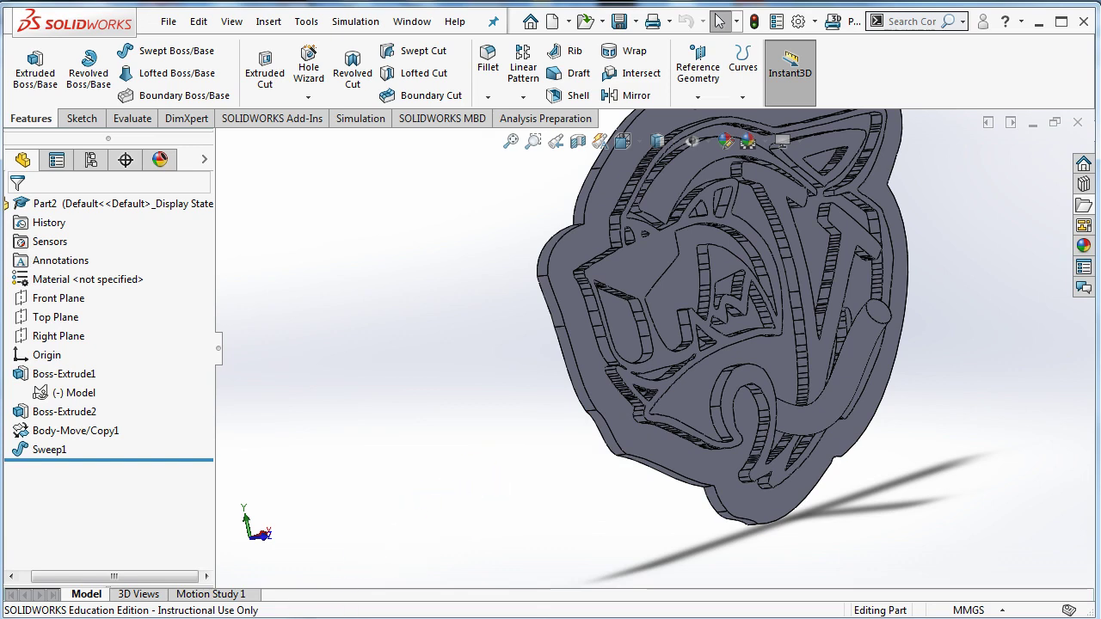
{"action": "key", "text": "alt+Tab"}
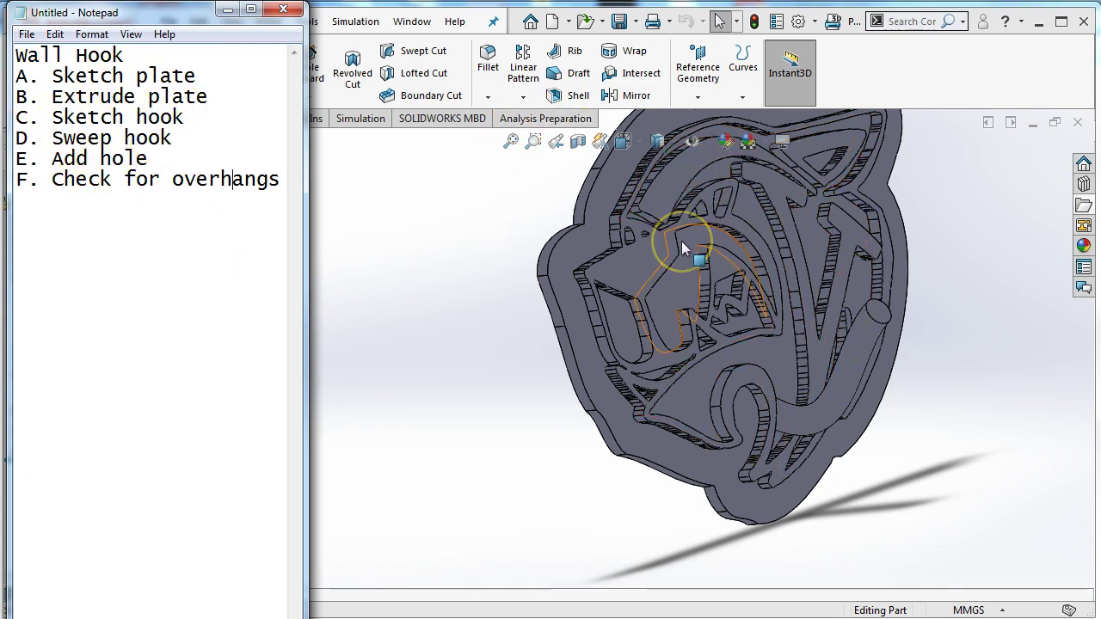
{"action": "middle_click_drag", "start_coordinate": [681, 241], "coordinate": [696, 184]}
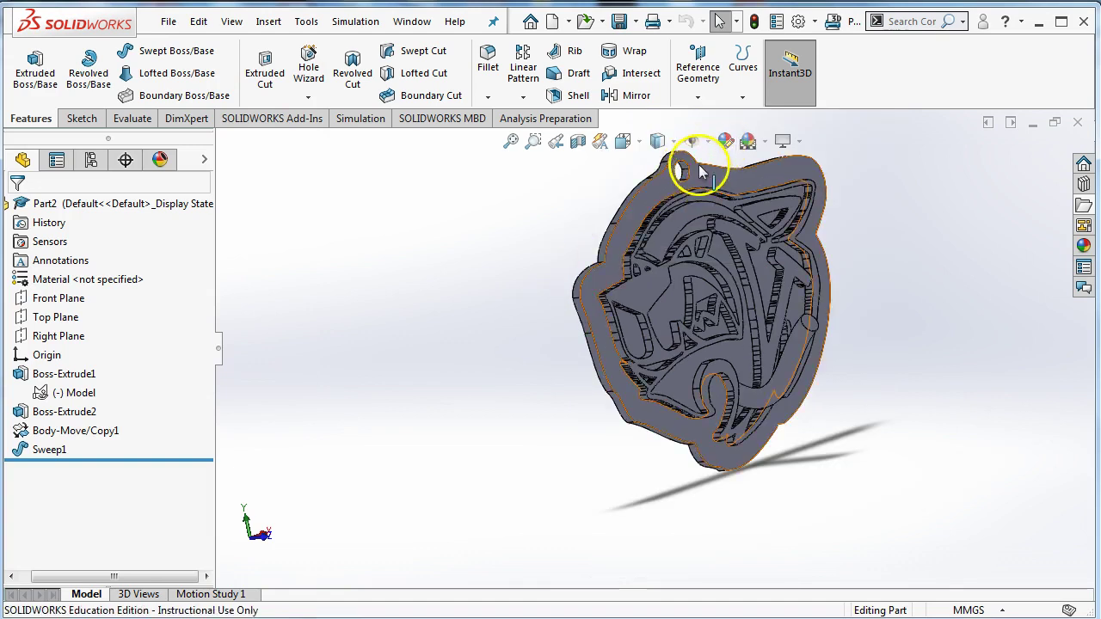
{"action": "key", "text": "alt+Tab"}
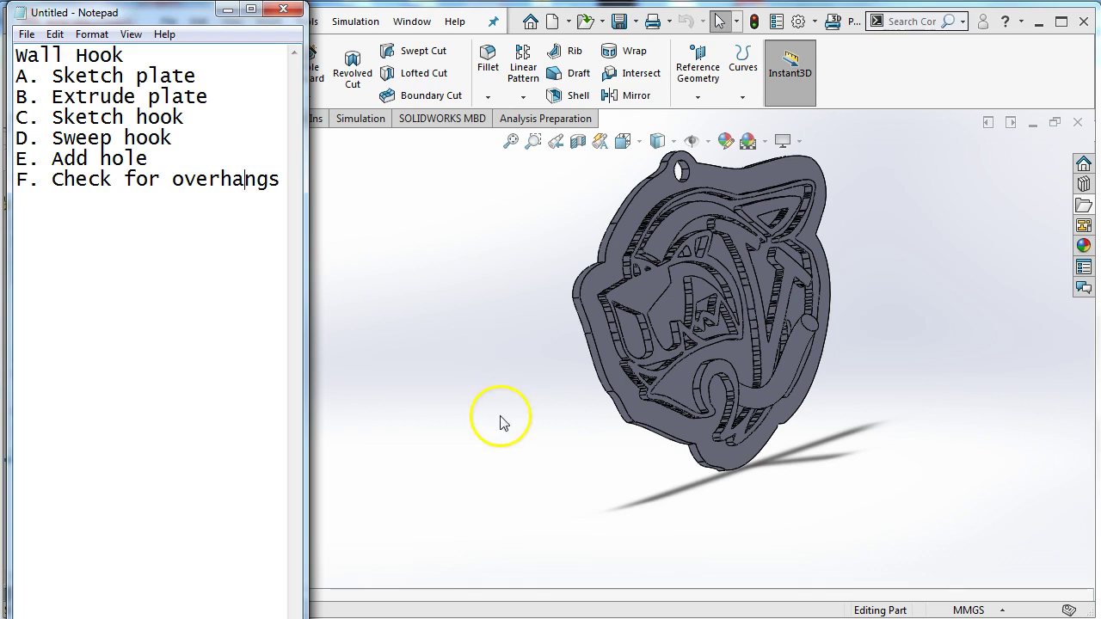
{"action": "middle_click_drag", "start_coordinate": [504, 422], "coordinate": [545, 445]}
{"action": "left_click", "coordinate": [819, 415]}
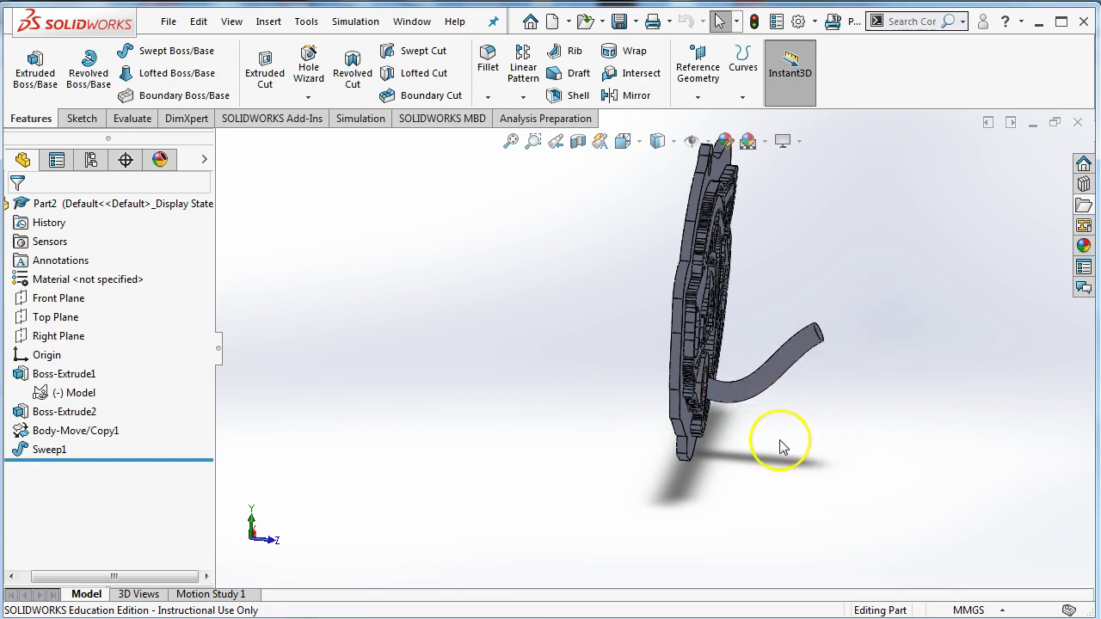
{"action": "middle_click_drag", "start_coordinate": [579, 462], "coordinate": [573, 370]}
{"action": "scroll", "coordinate": [646, 353], "scroll_direction": "up", "scroll_amount": 2}
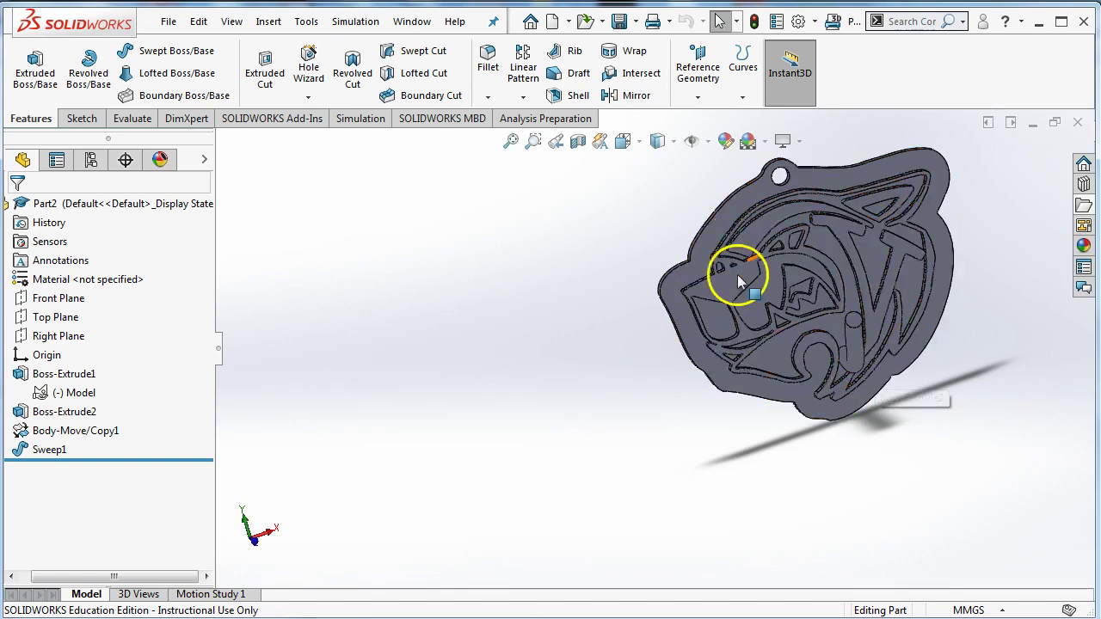
Create a new part document.
{"action": "left_click", "coordinate": [171, 22]}
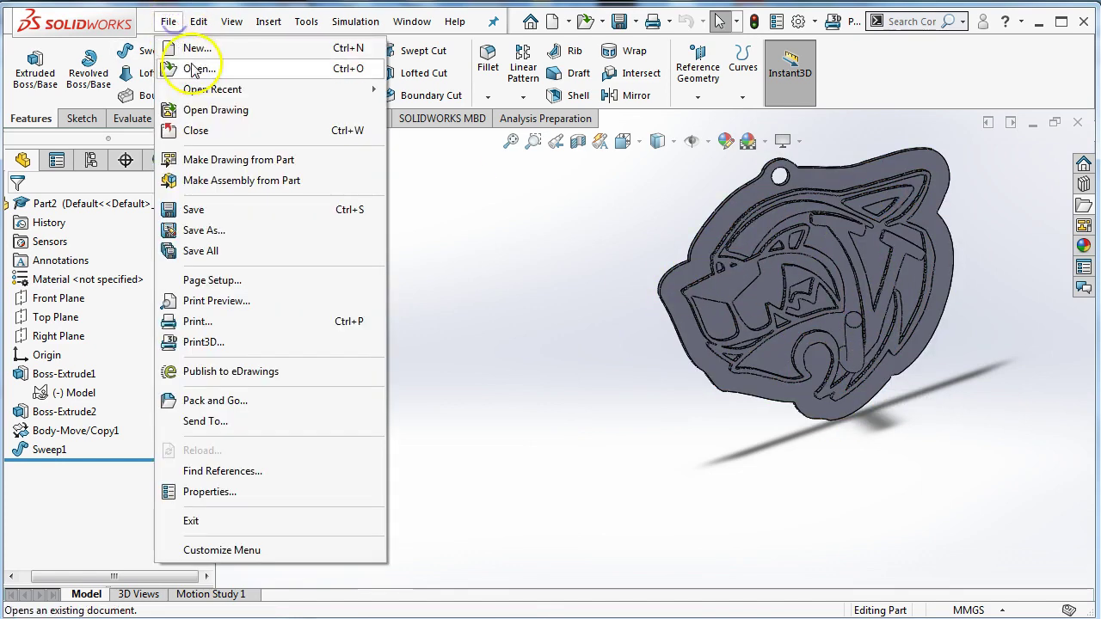
{"action": "left_click", "coordinate": [200, 49]}
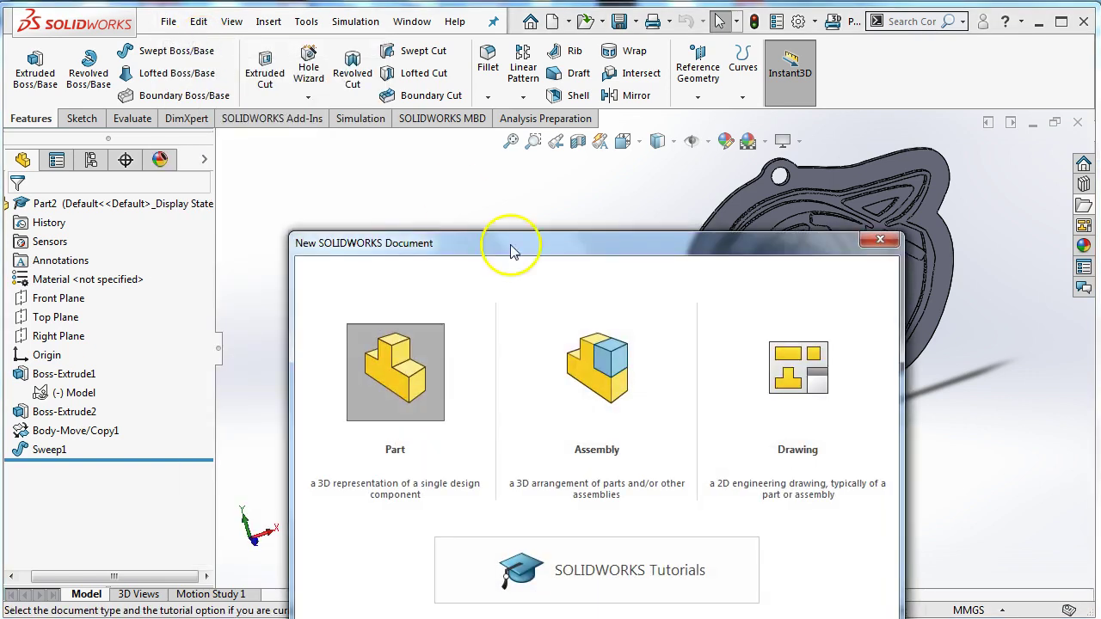
{"action": "double_click", "coordinate": [414, 391]}
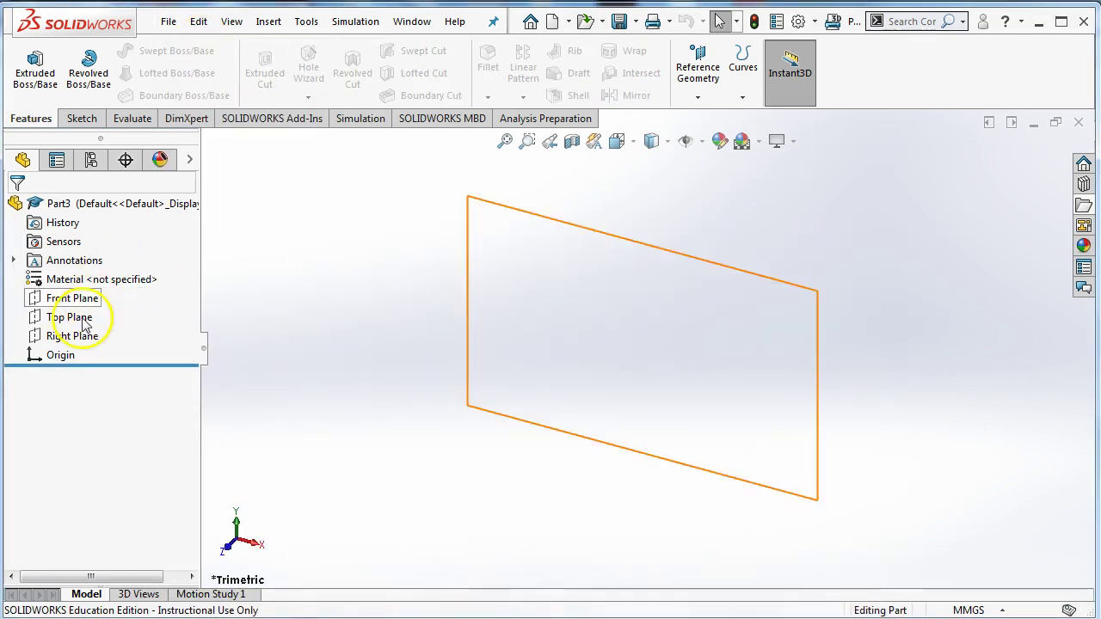
Sketch a circle of about 51 mm radius centred on the origin of the Top Plane, viewed normal to it.
{"action": "left_click", "coordinate": [69, 316]}
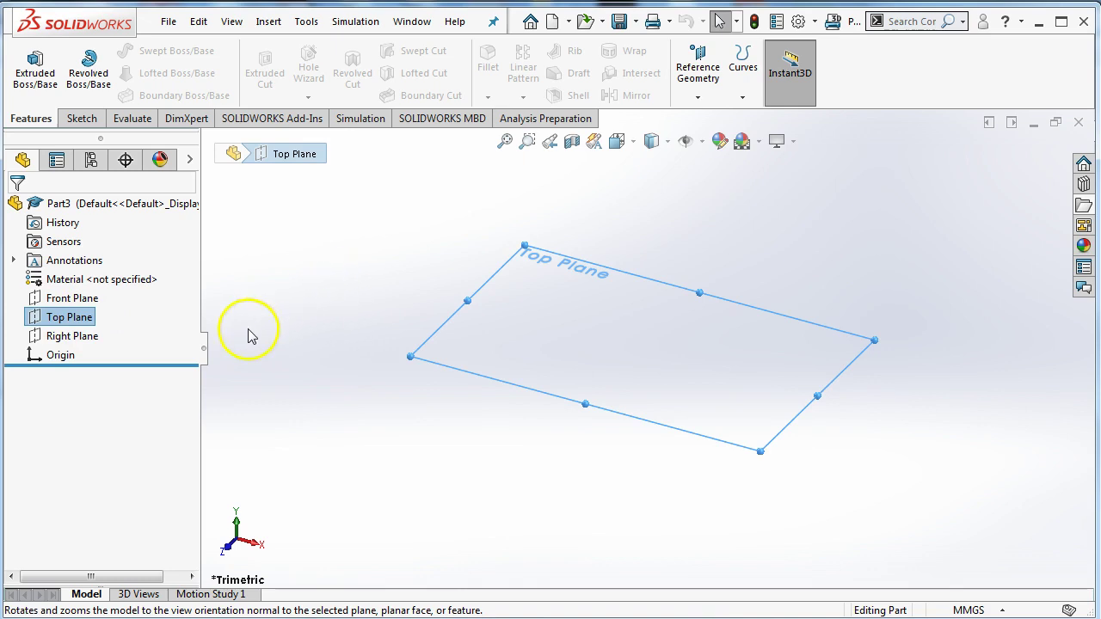
{"action": "left_click", "coordinate": [36, 320]}
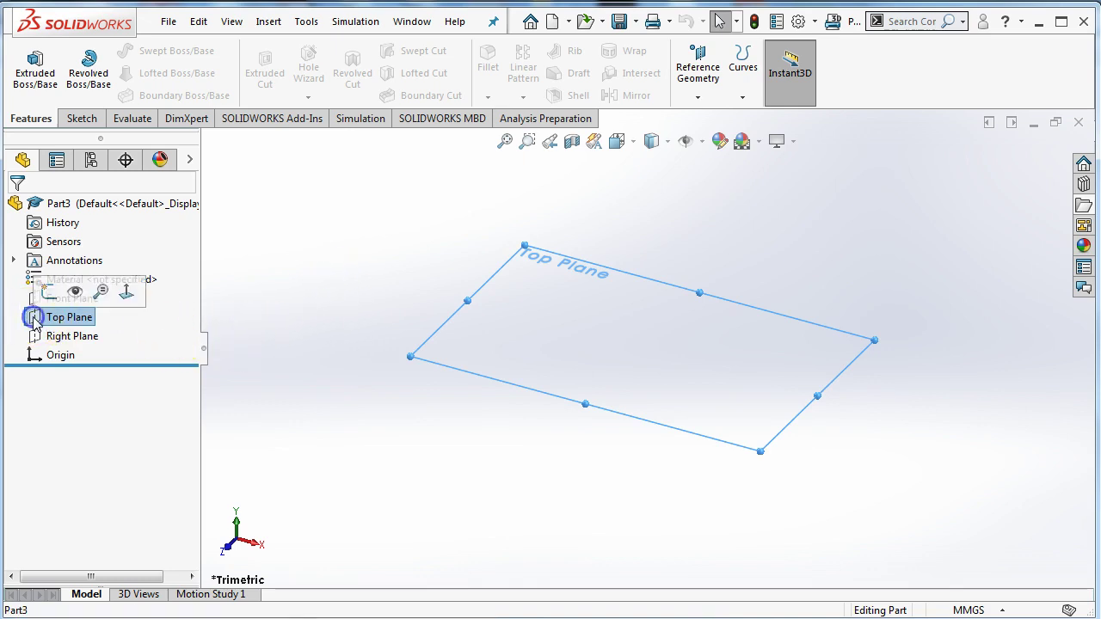
{"action": "left_click", "coordinate": [128, 292]}
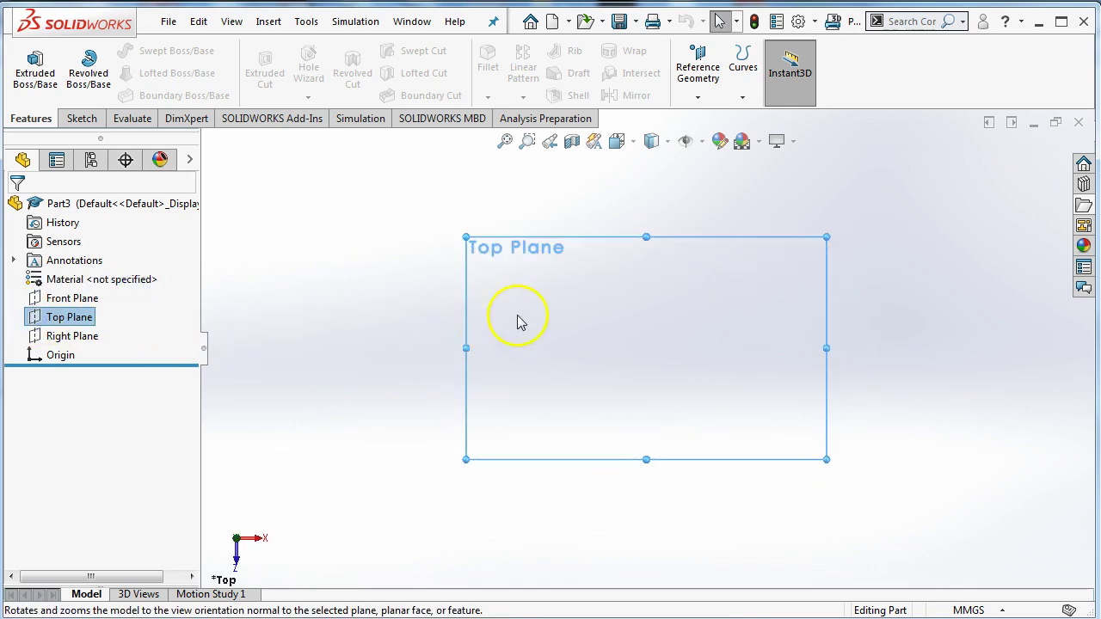
{"action": "left_click", "coordinate": [82, 119]}
{"action": "left_click", "coordinate": [149, 54]}
{"action": "left_click", "coordinate": [646, 347]}
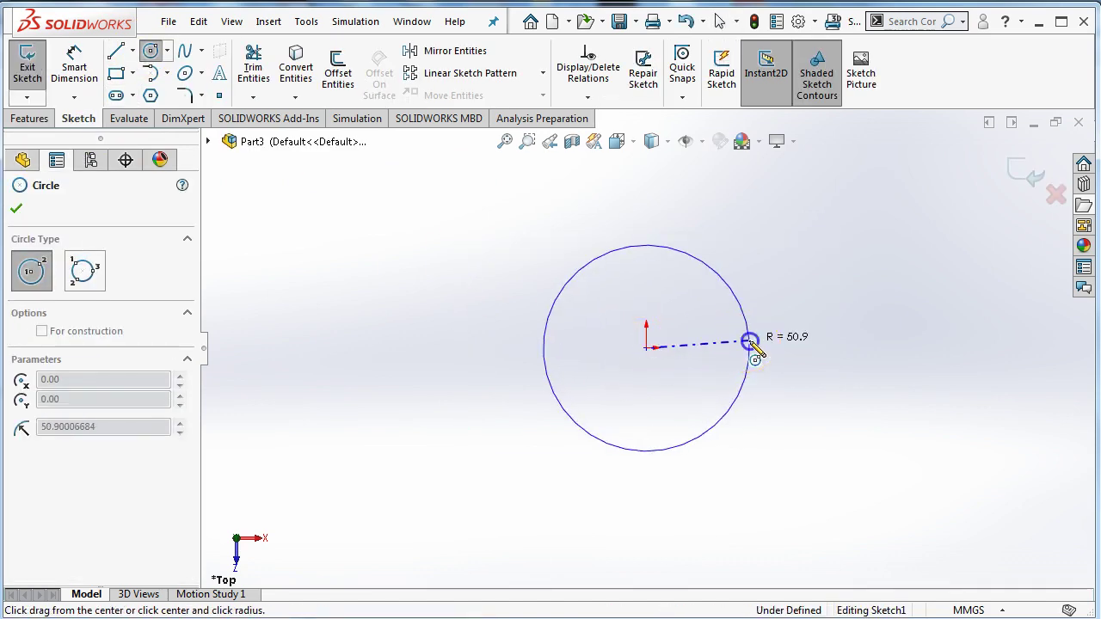
{"action": "left_click", "coordinate": [750, 348]}
Draw two lines joining the circle's centre to its edge and trim the arc between them to leave a wedge-shaped opening.
{"action": "left_click", "coordinate": [116, 54]}
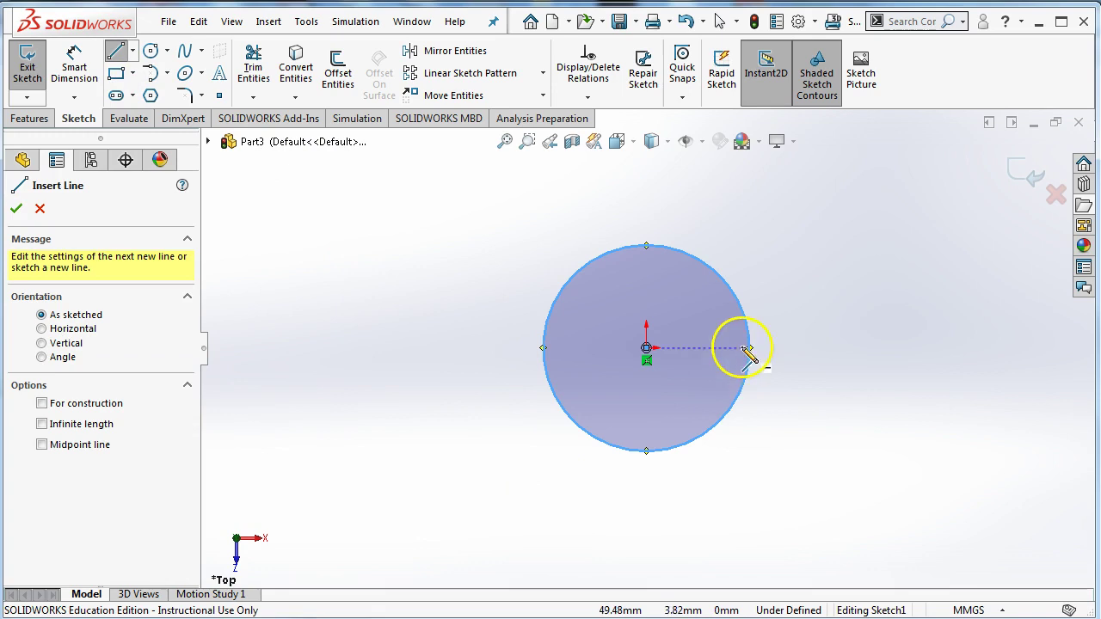
{"action": "left_click", "coordinate": [745, 320]}
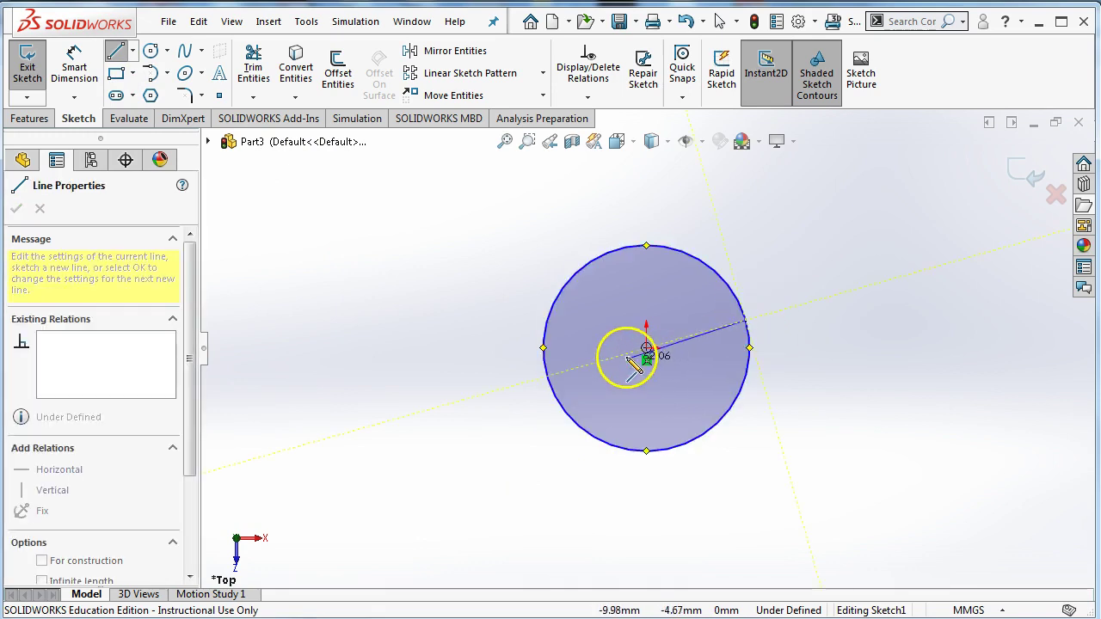
{"action": "left_click", "coordinate": [646, 348]}
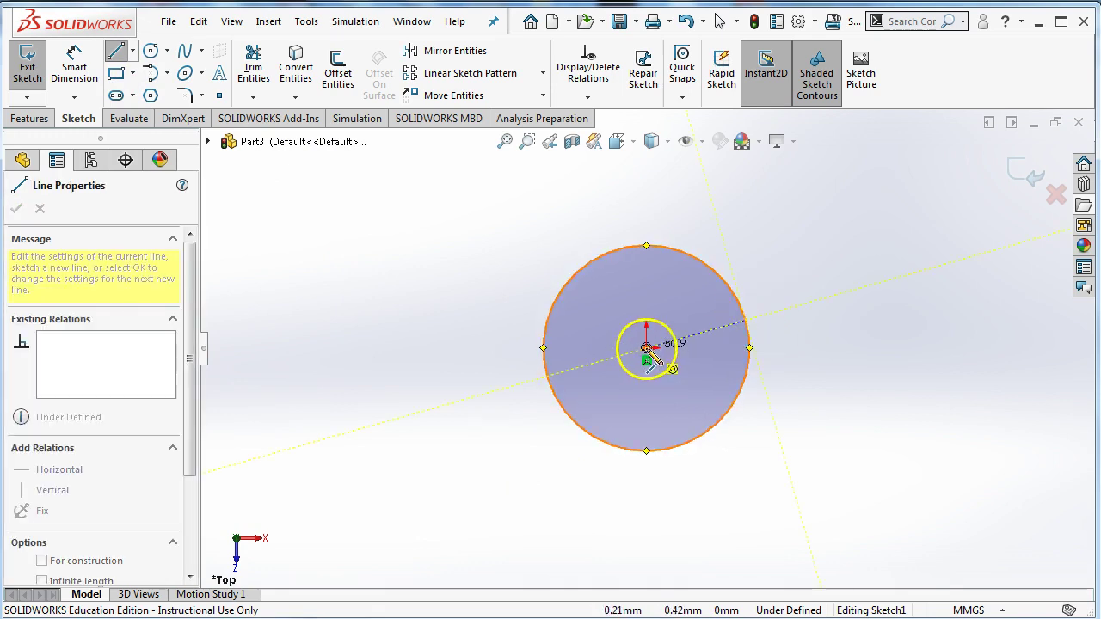
{"action": "left_click", "coordinate": [740, 394]}
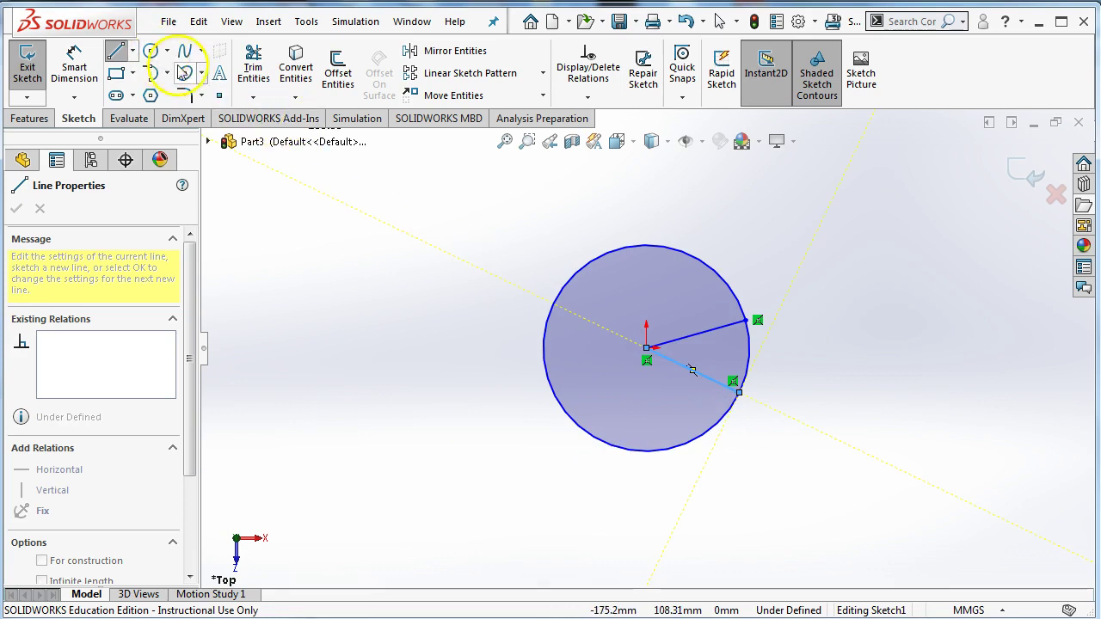
{"action": "left_click", "coordinate": [253, 69]}
{"action": "left_click_drag", "start_coordinate": [755, 361], "coordinate": [781, 352]}
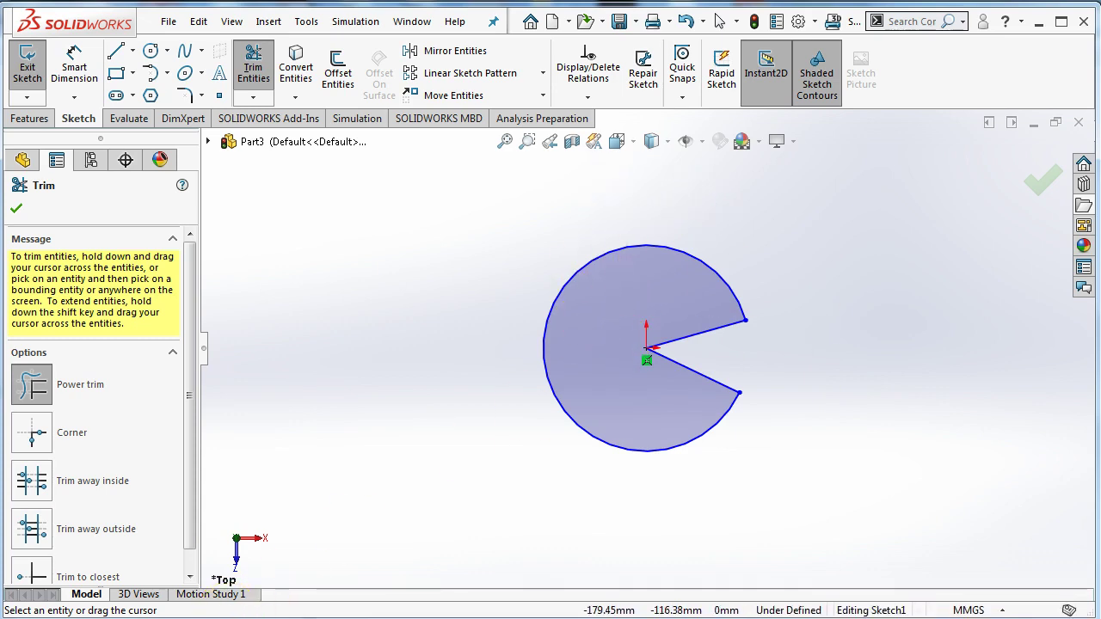
{"action": "key", "text": "alt+Tab"}
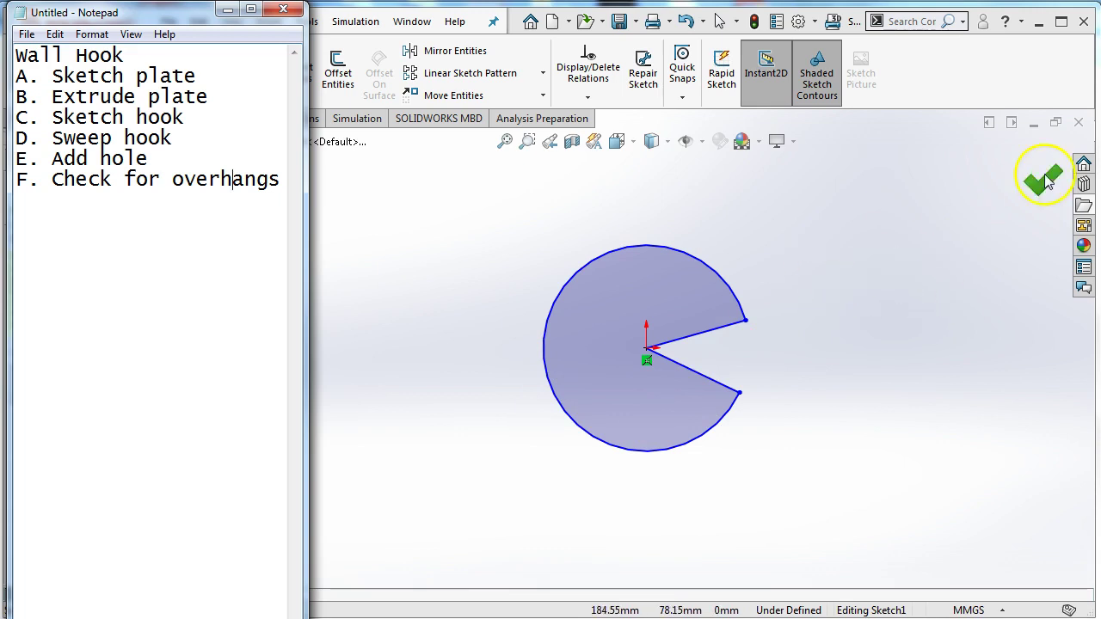
{"action": "left_click", "coordinate": [981, 200]}
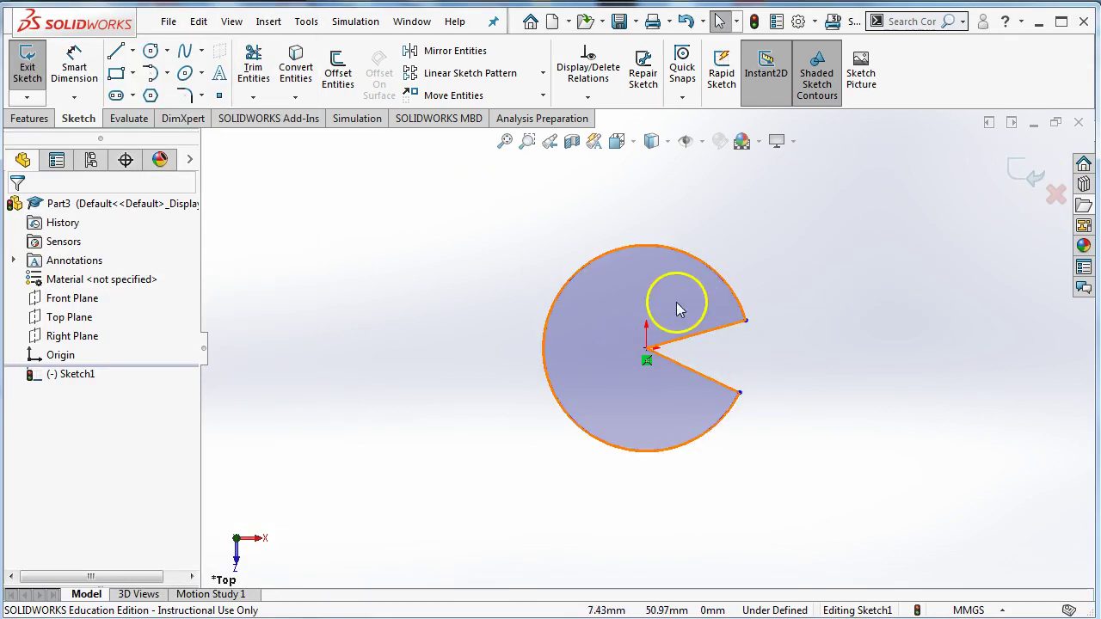
Extrude the notched circle profile as a blind boss 6 mm thick.
{"action": "left_click", "coordinate": [29, 118]}
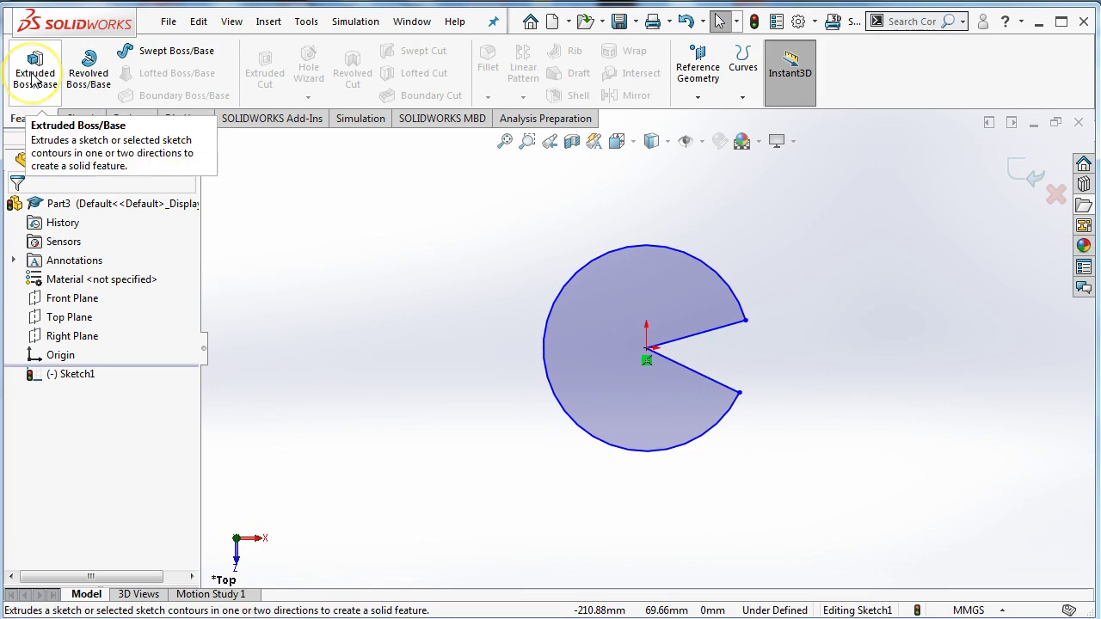
{"action": "left_click", "coordinate": [32, 76]}
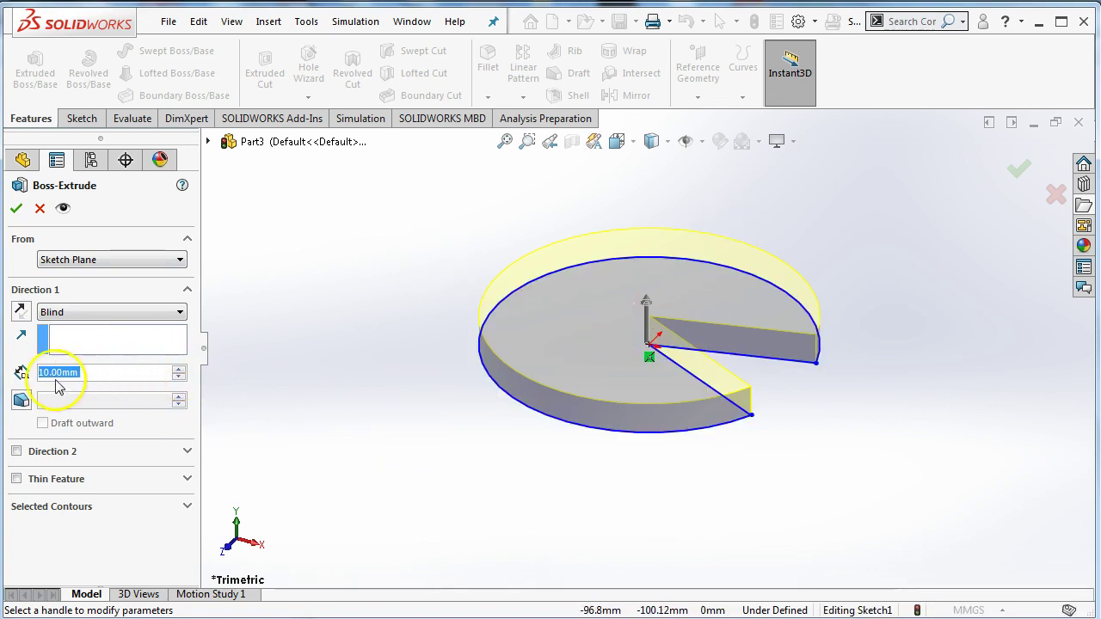
{"action": "left_click", "coordinate": [654, 310]}
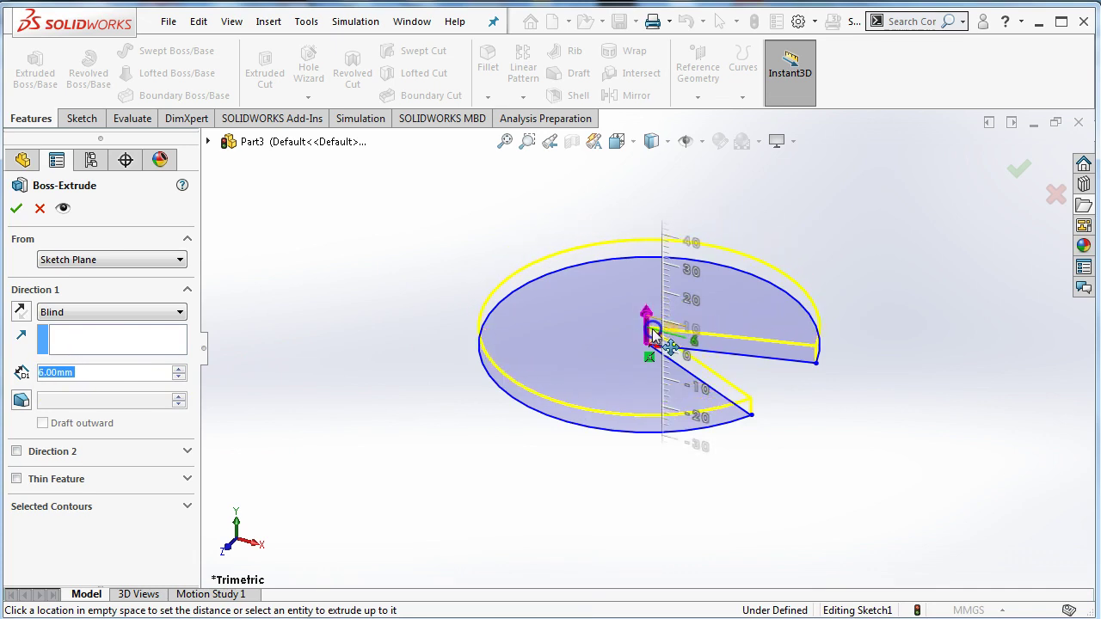
{"action": "left_click", "coordinate": [878, 298]}
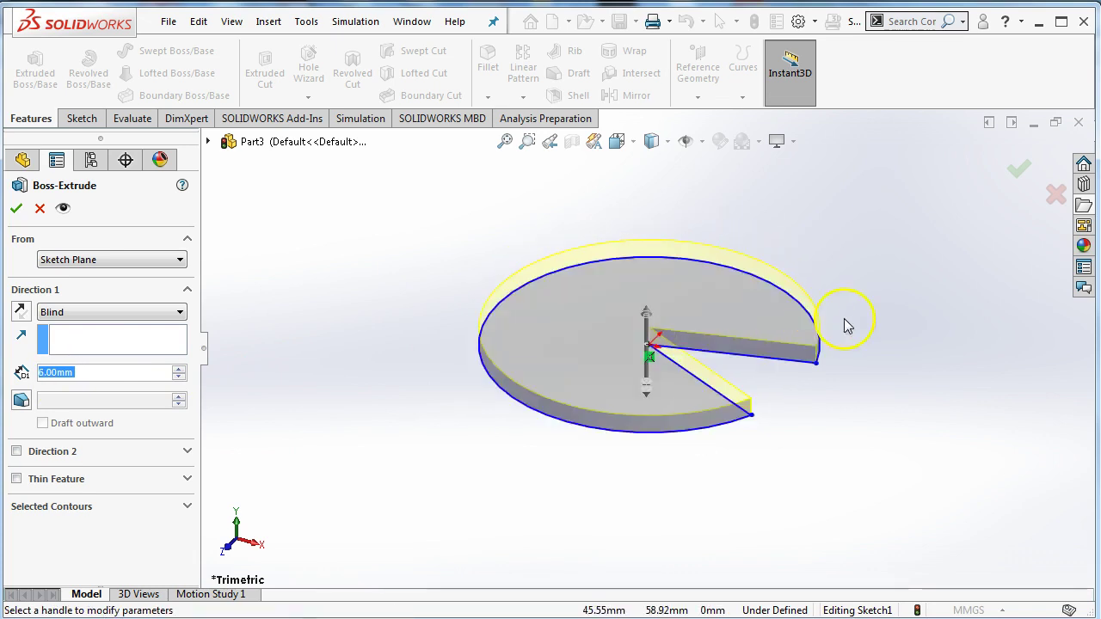
{"action": "left_click", "coordinate": [1018, 172]}
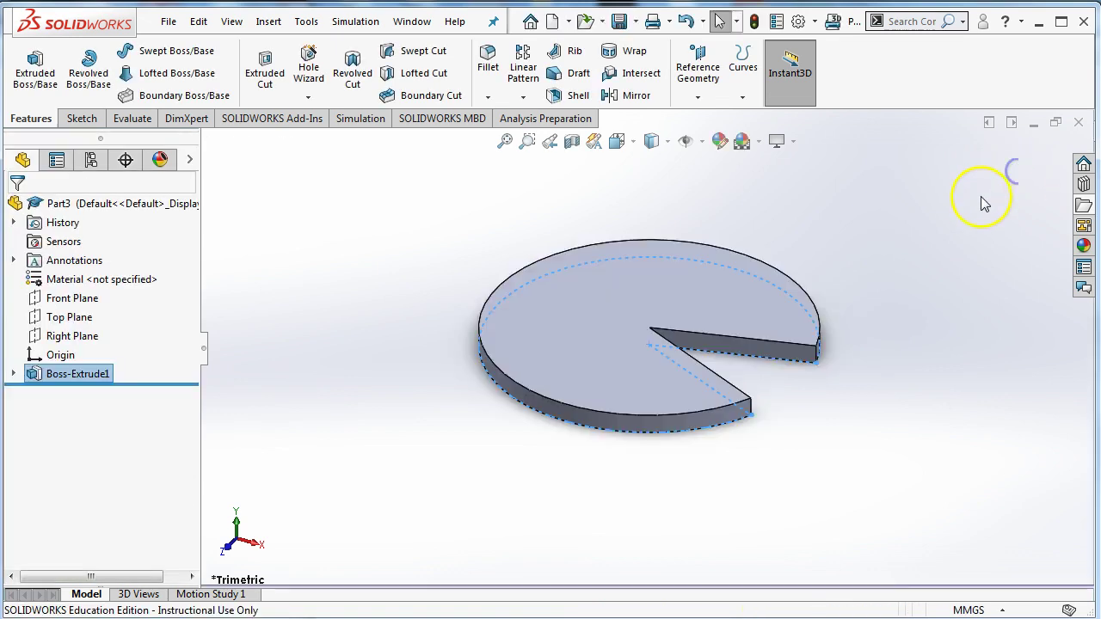
Select the Right Plane and turn the view to look straight at the plate's edge.
{"action": "middle_click_drag", "start_coordinate": [840, 290], "coordinate": [710, 406]}
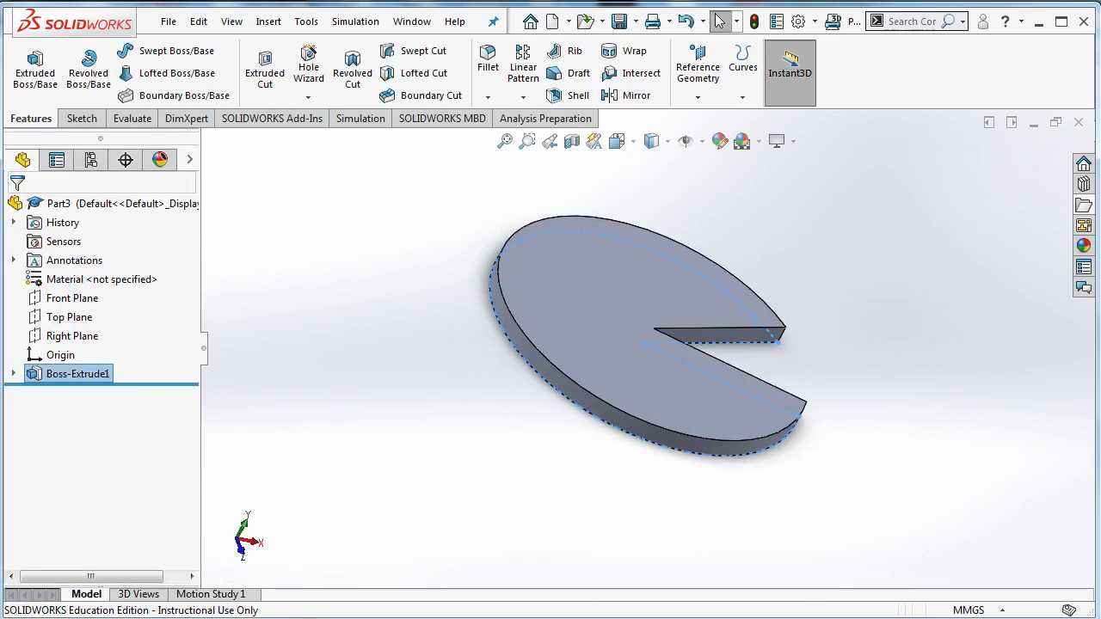
{"action": "key", "text": "alt+Tab"}
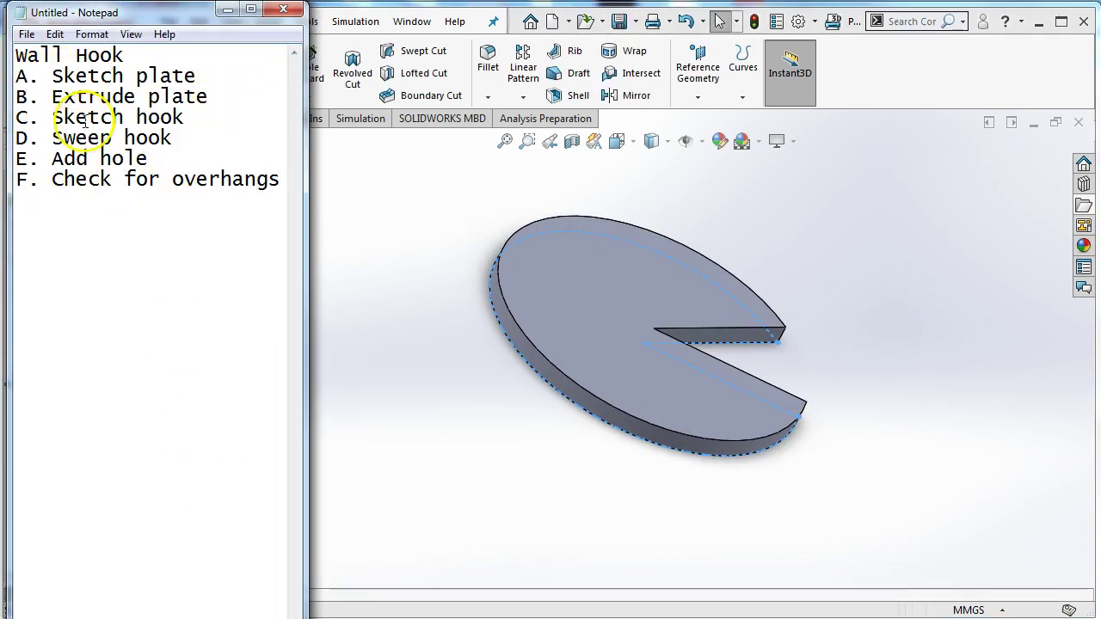
{"action": "left_click", "coordinate": [431, 387]}
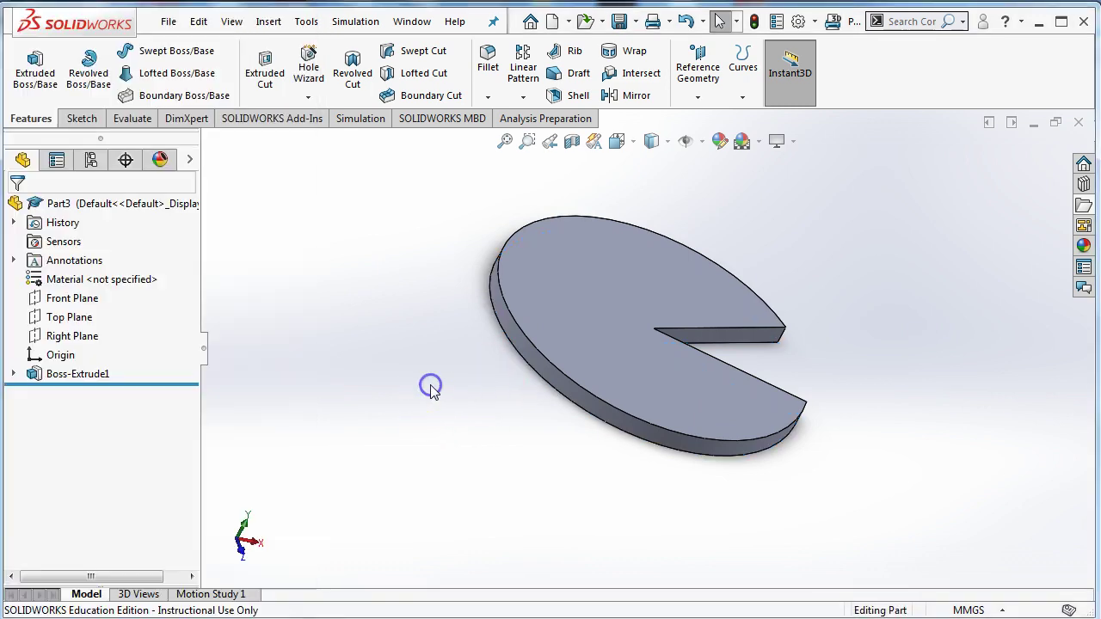
{"action": "left_click", "coordinate": [76, 318]}
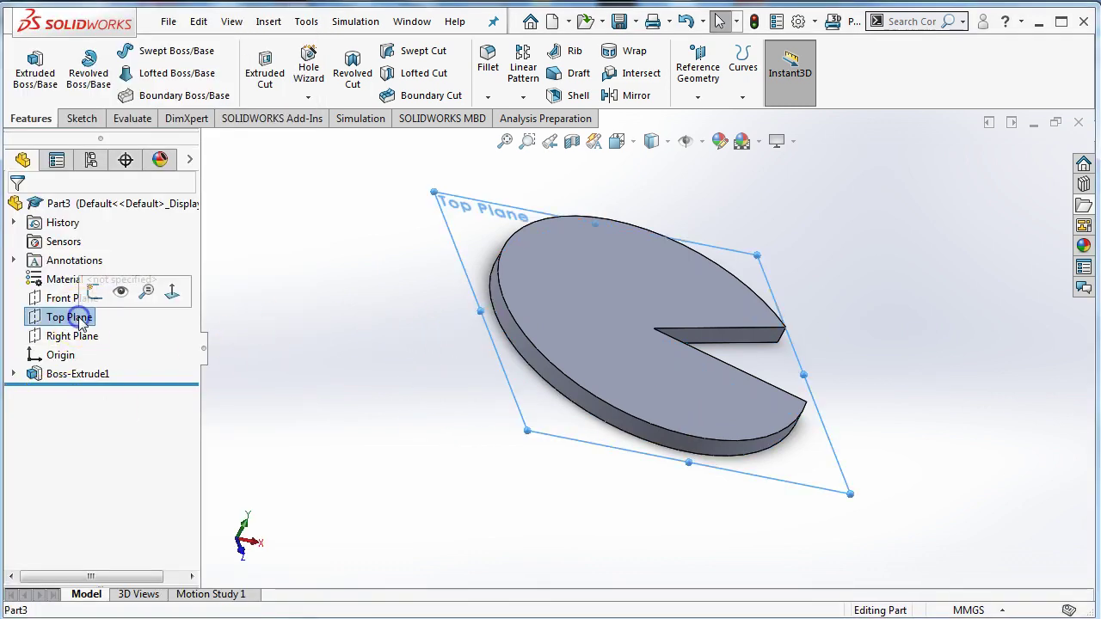
{"action": "left_click", "coordinate": [66, 319]}
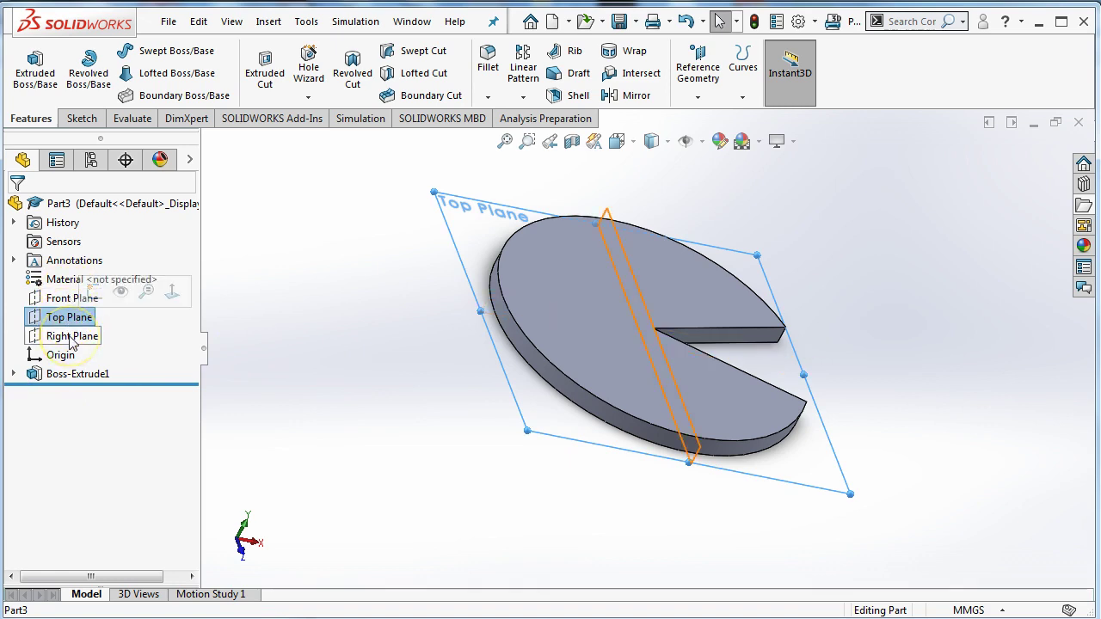
{"action": "left_click", "coordinate": [71, 338]}
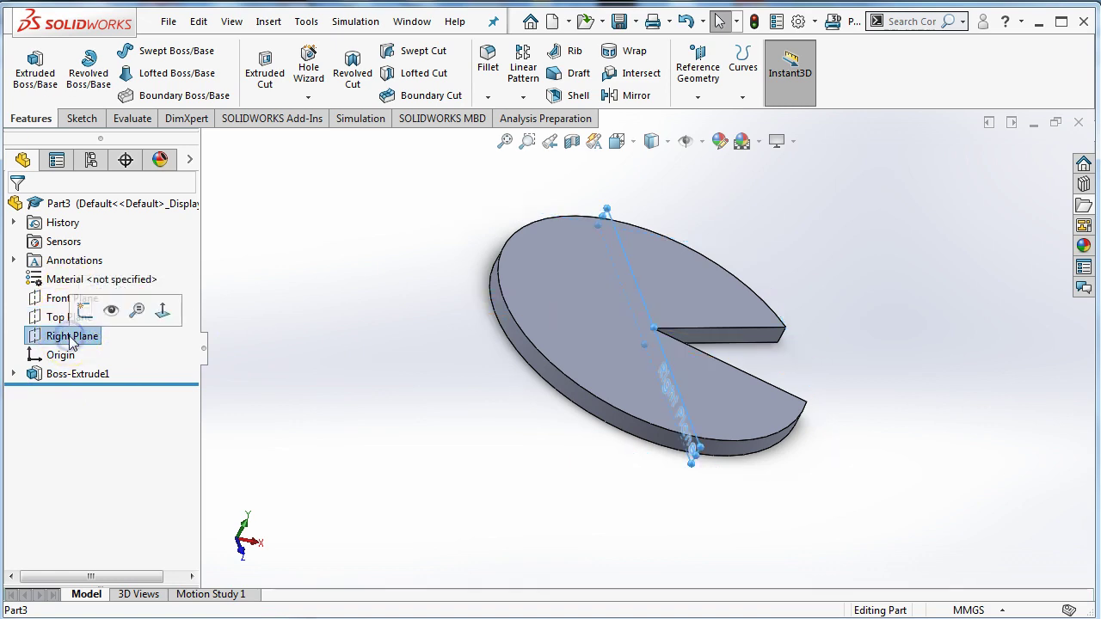
{"action": "middle_click_drag", "start_coordinate": [401, 410], "coordinate": [531, 416]}
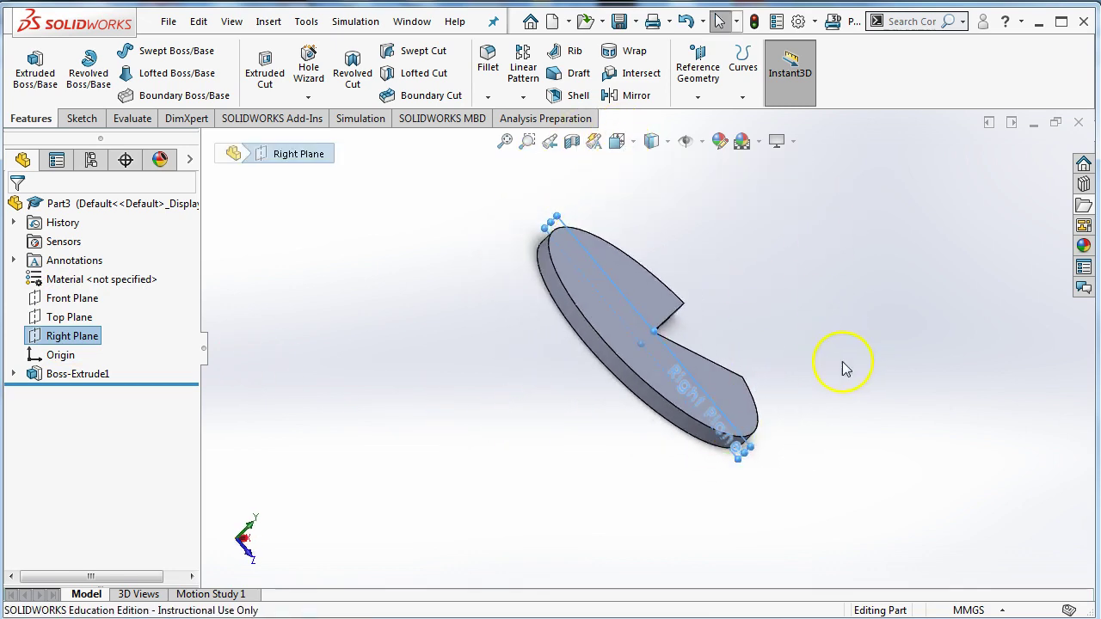
{"action": "middle_click_drag", "start_coordinate": [844, 368], "coordinate": [847, 452]}
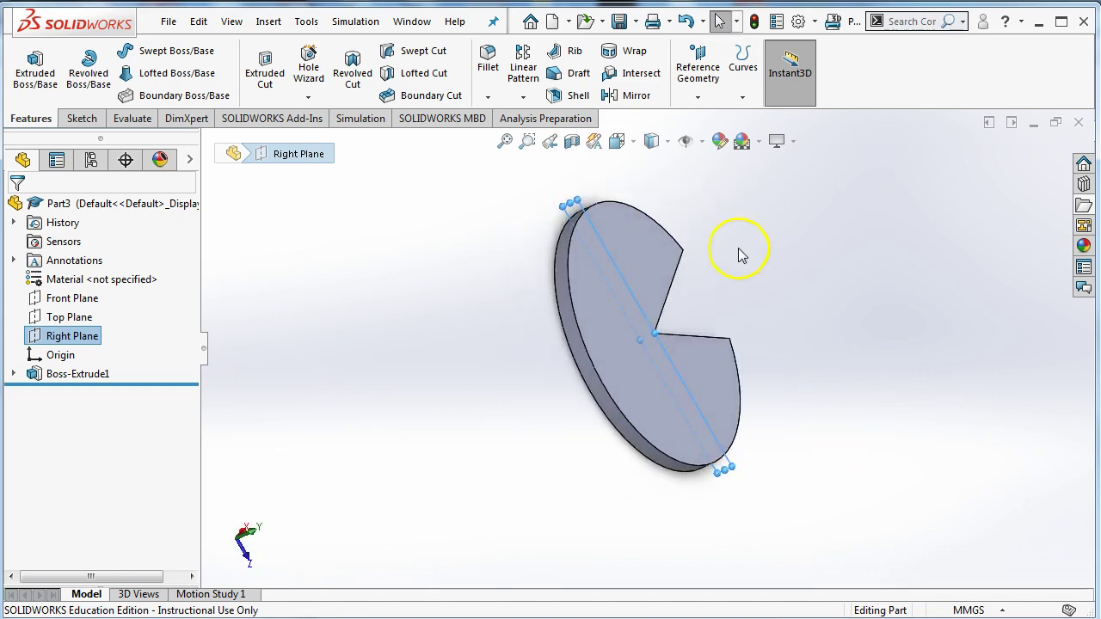
{"action": "left_click", "coordinate": [616, 142]}
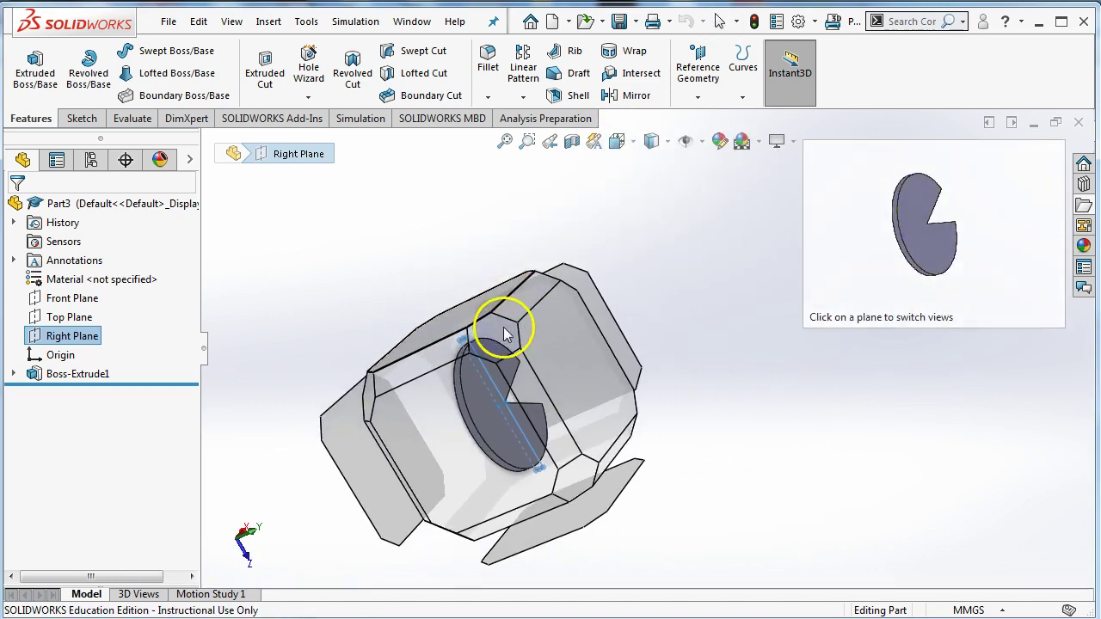
{"action": "left_click", "coordinate": [616, 142]}
{"action": "left_click", "coordinate": [616, 142]}
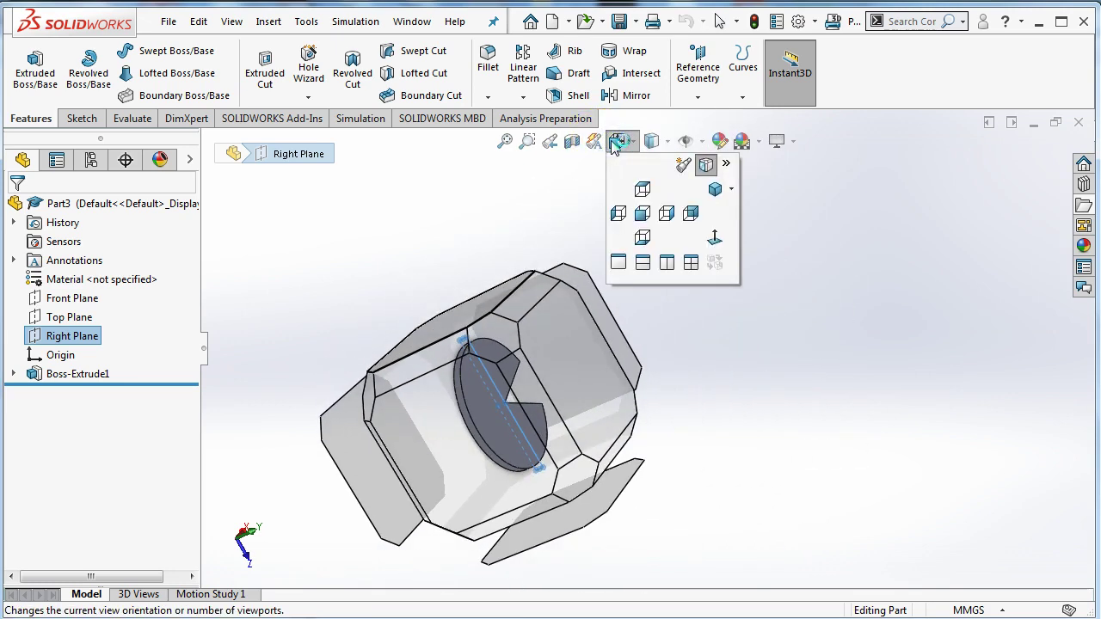
{"action": "left_click", "coordinate": [455, 480]}
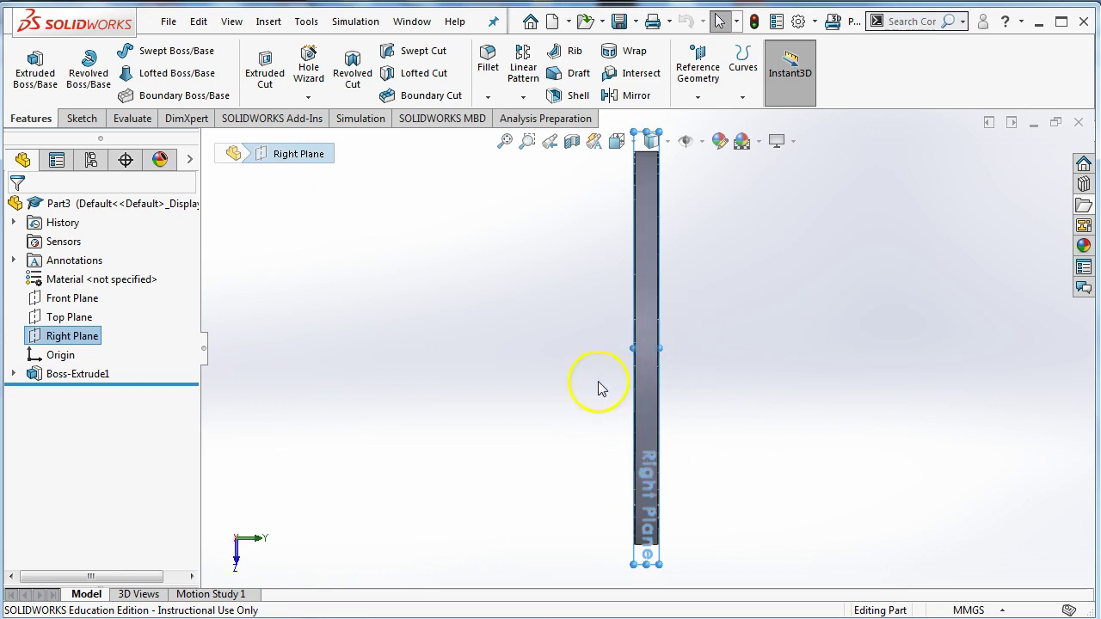
Try the Perspective display on the side view of the plate, and switch it off again.
{"action": "left_click", "coordinate": [240, 24]}
{"action": "mouse_move", "coordinate": [254, 98]}
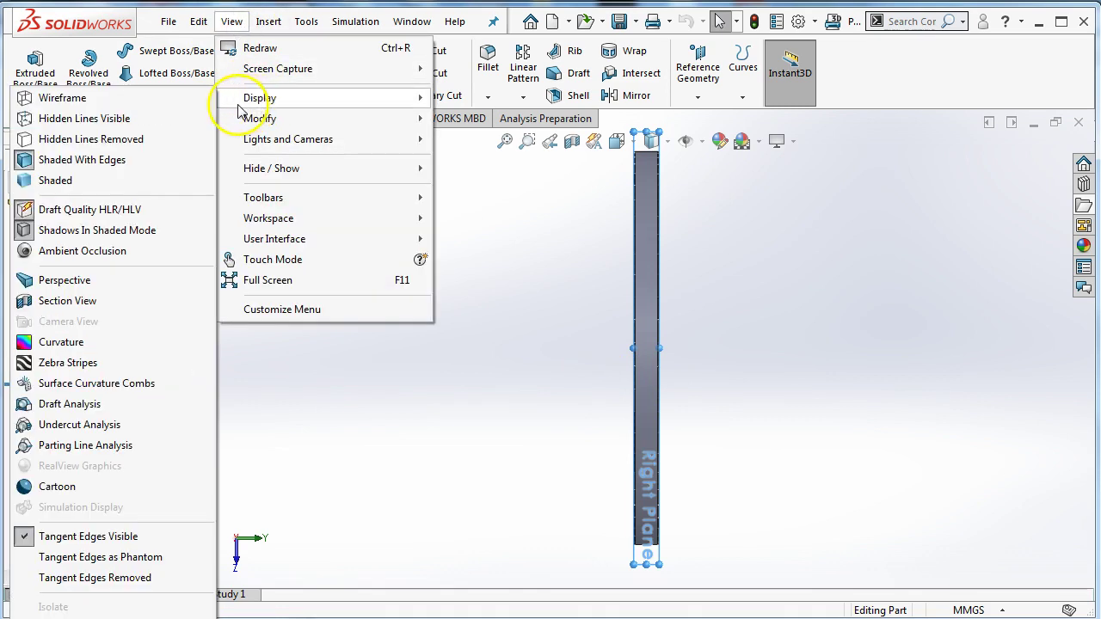
{"action": "left_click", "coordinate": [108, 287]}
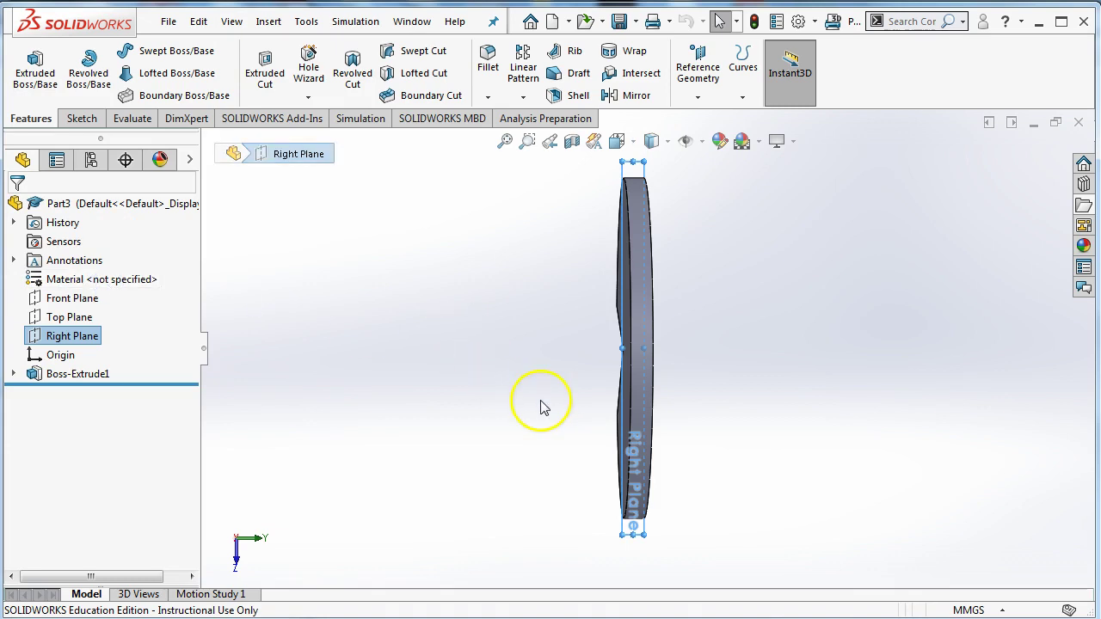
{"action": "middle_click_drag", "start_coordinate": [505, 416], "coordinate": [409, 407], "text": "ctrl"}
{"action": "middle_click_drag", "start_coordinate": [791, 430], "coordinate": [687, 446]}
{"action": "left_click", "coordinate": [233, 19]}
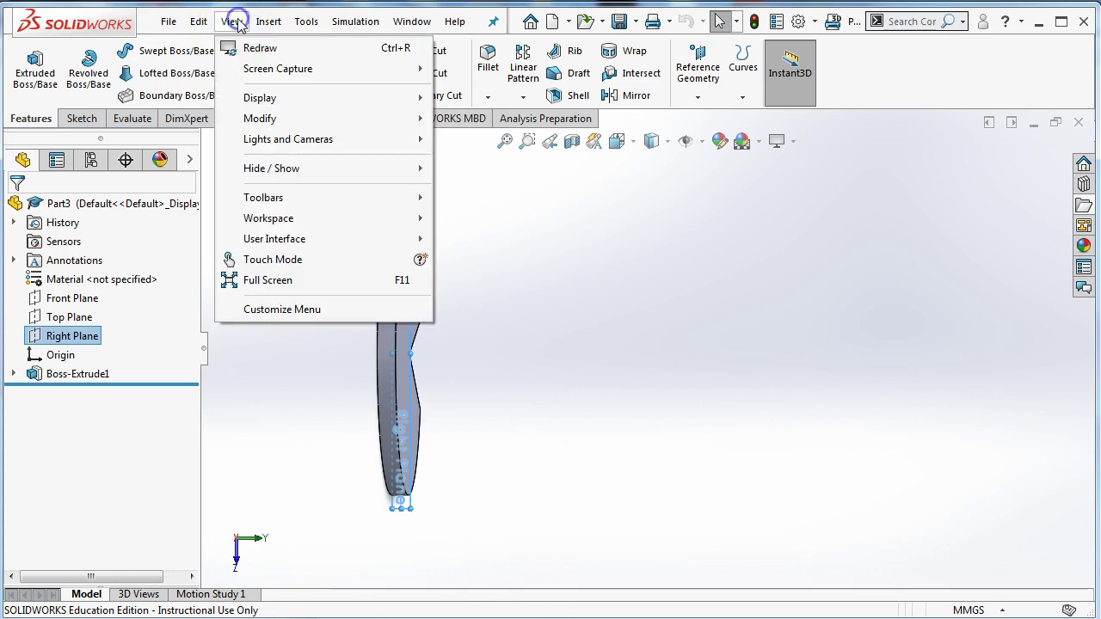
{"action": "mouse_move", "coordinate": [256, 26]}
{"action": "mouse_move", "coordinate": [258, 94]}
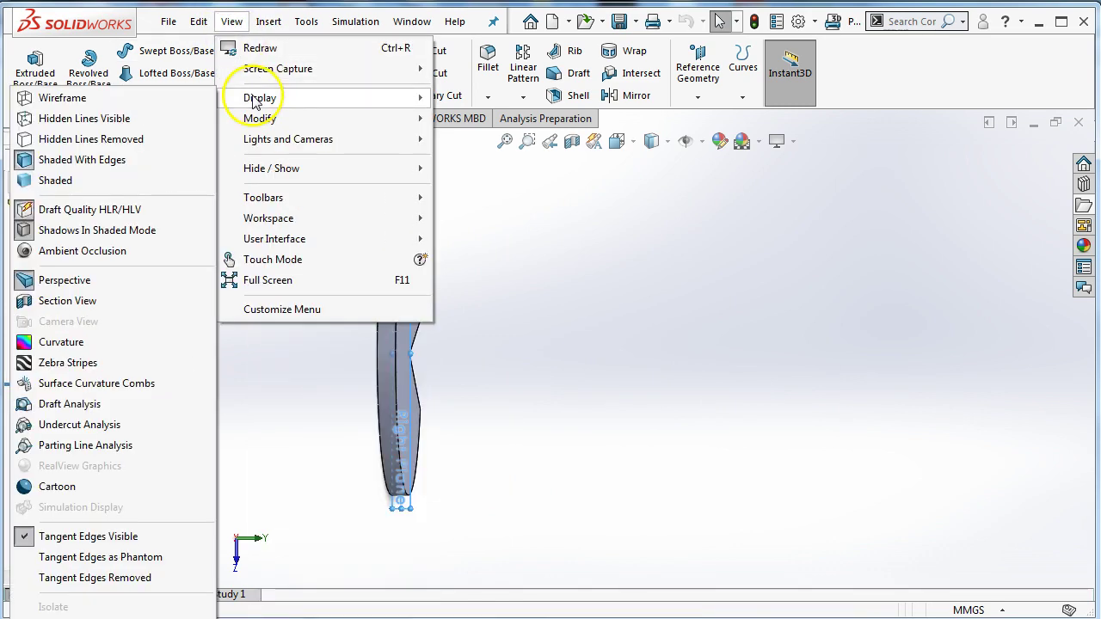
{"action": "left_click", "coordinate": [65, 288]}
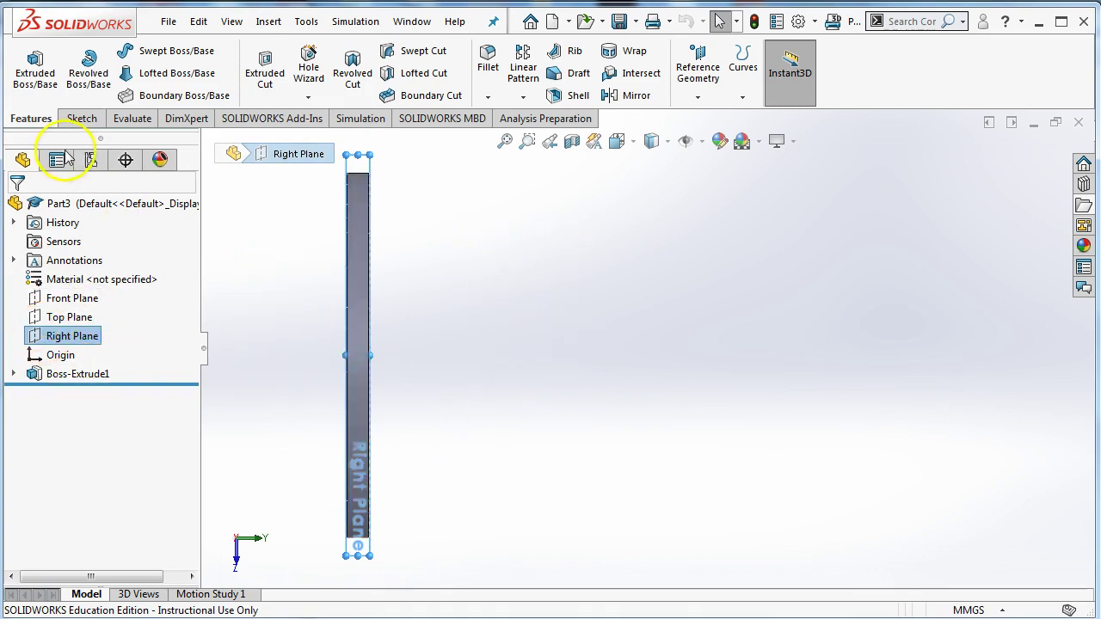
Sketch a four-point S-shaped spline on the Right Plane, starting on the plate's face about 30 mm below the origin, and close the sketch.
{"action": "left_click", "coordinate": [80, 118]}
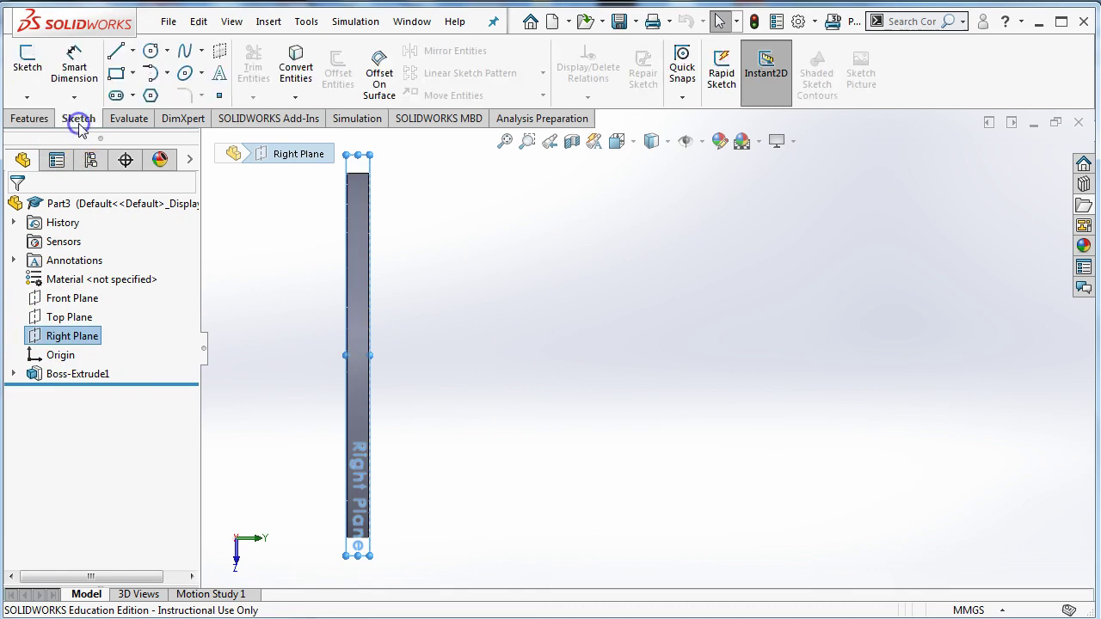
{"action": "left_click", "coordinate": [189, 53]}
{"action": "left_click", "coordinate": [381, 469]}
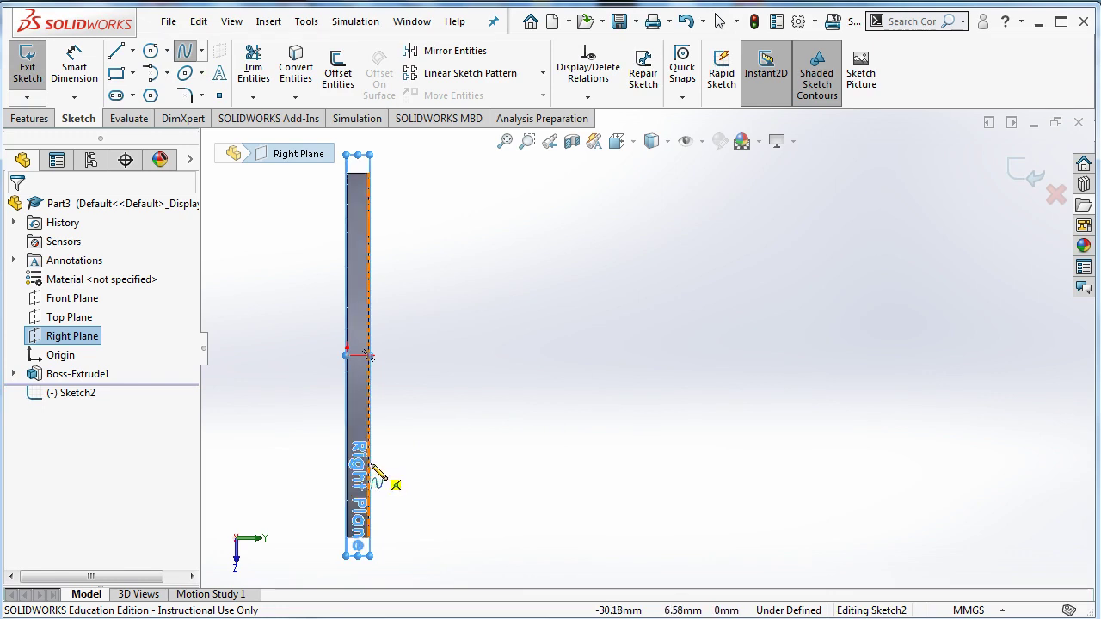
{"action": "left_click", "coordinate": [370, 464]}
{"action": "left_click", "coordinate": [437, 440]}
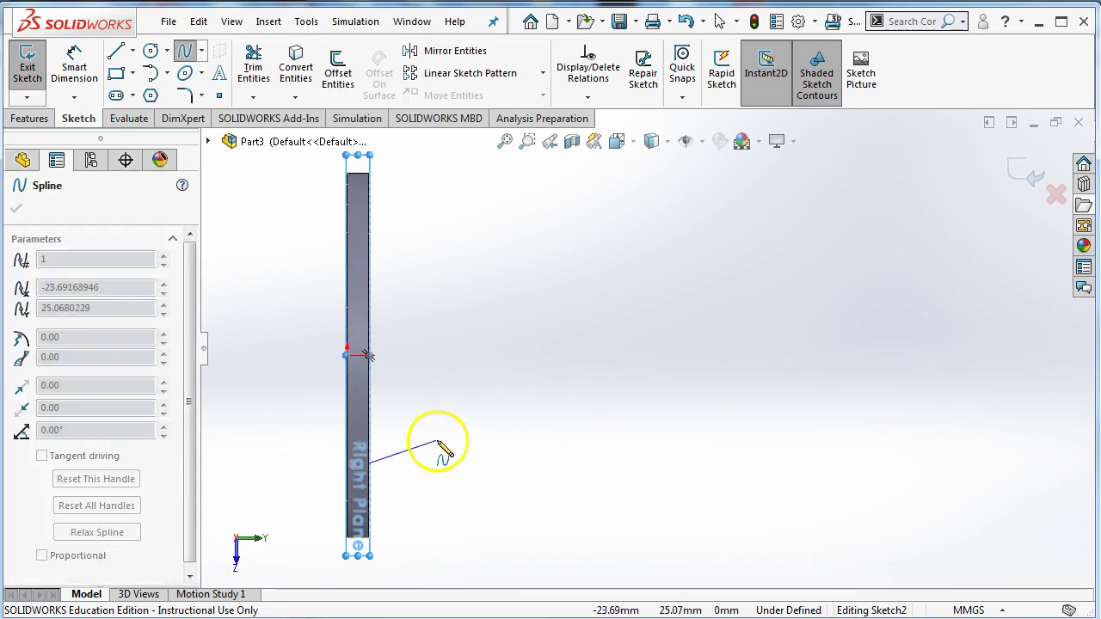
{"action": "left_click", "coordinate": [470, 391]}
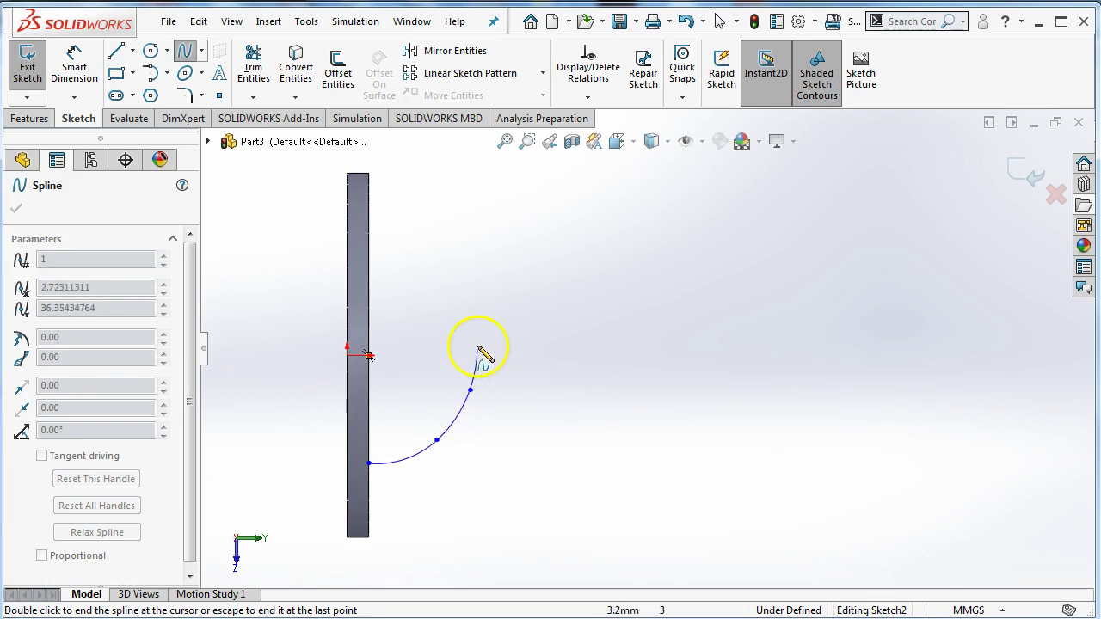
{"action": "left_click", "coordinate": [515, 355]}
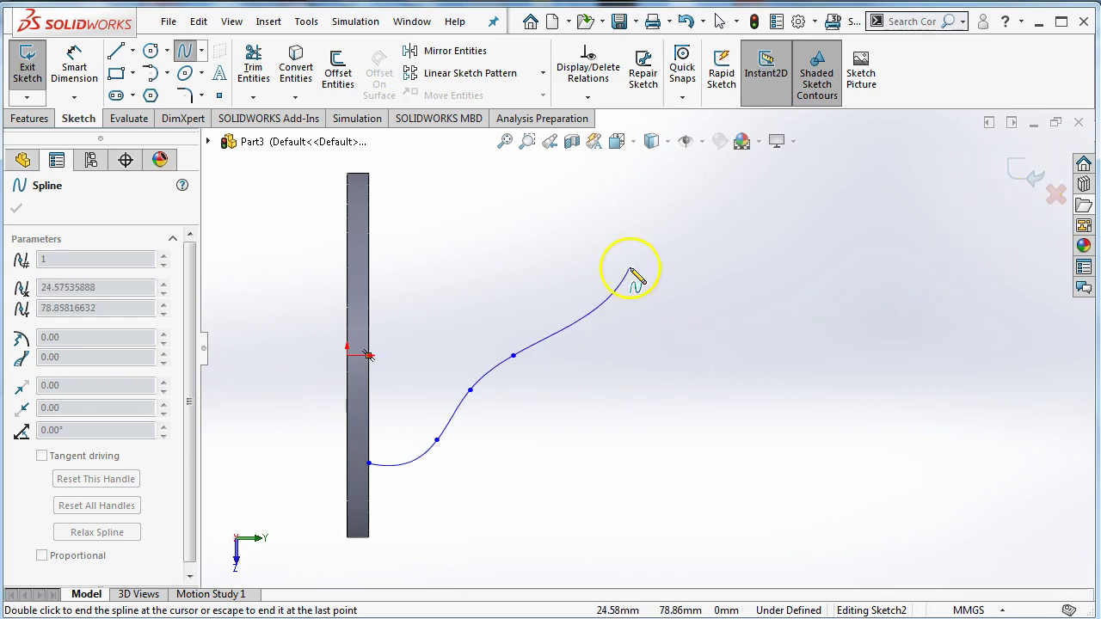
{"action": "key", "text": "Escape"}
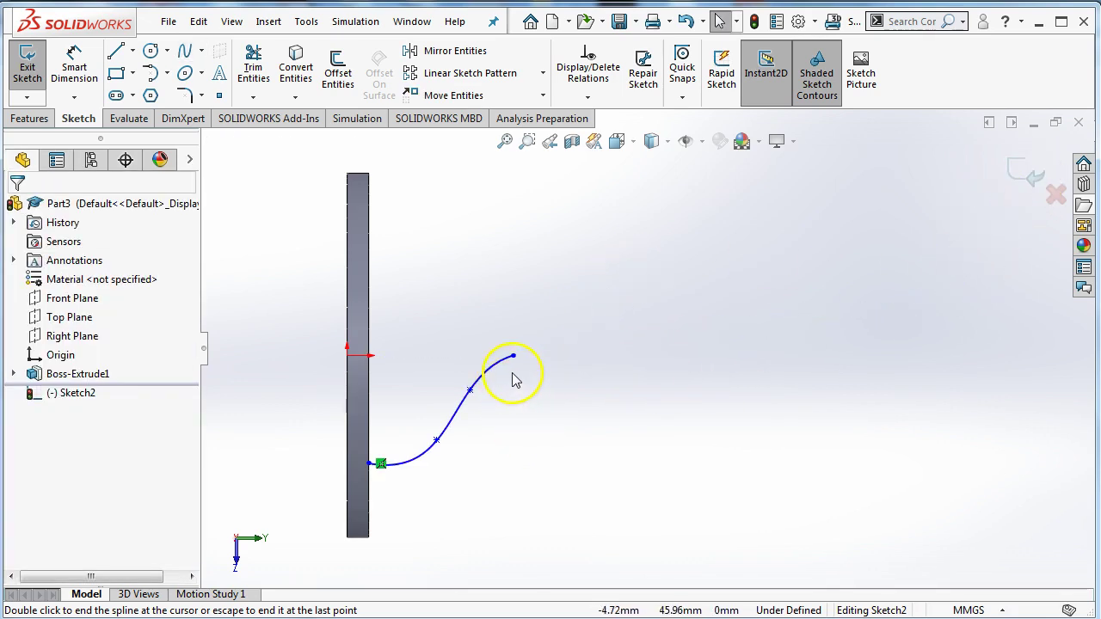
{"action": "key", "text": "Escape"}
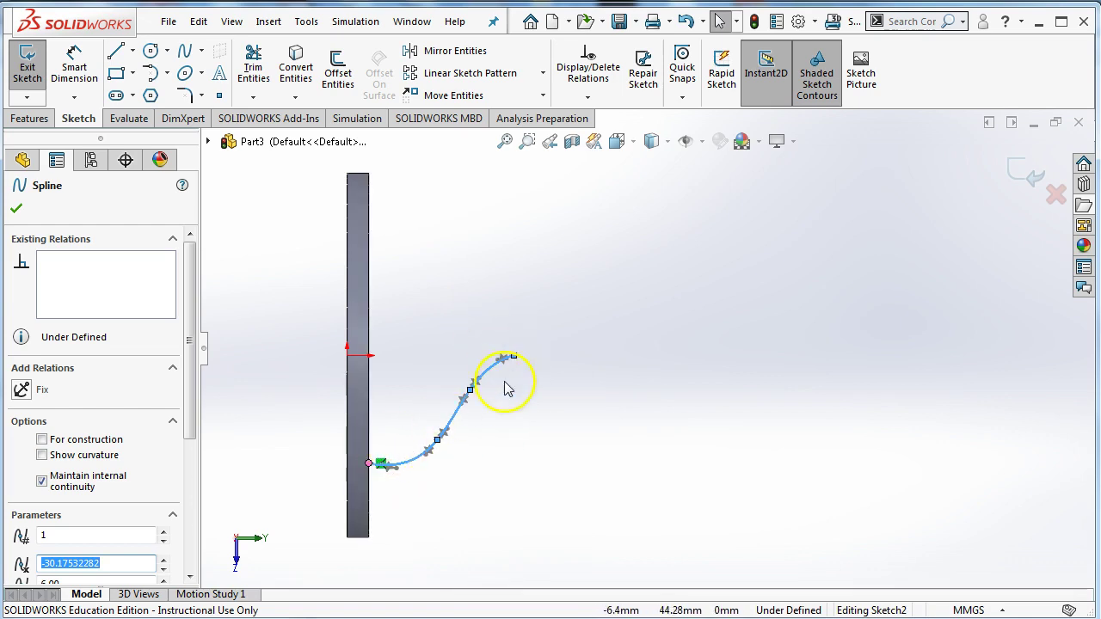
{"action": "middle_click_drag", "start_coordinate": [524, 354], "coordinate": [425, 423]}
{"action": "left_click", "coordinate": [373, 421]}
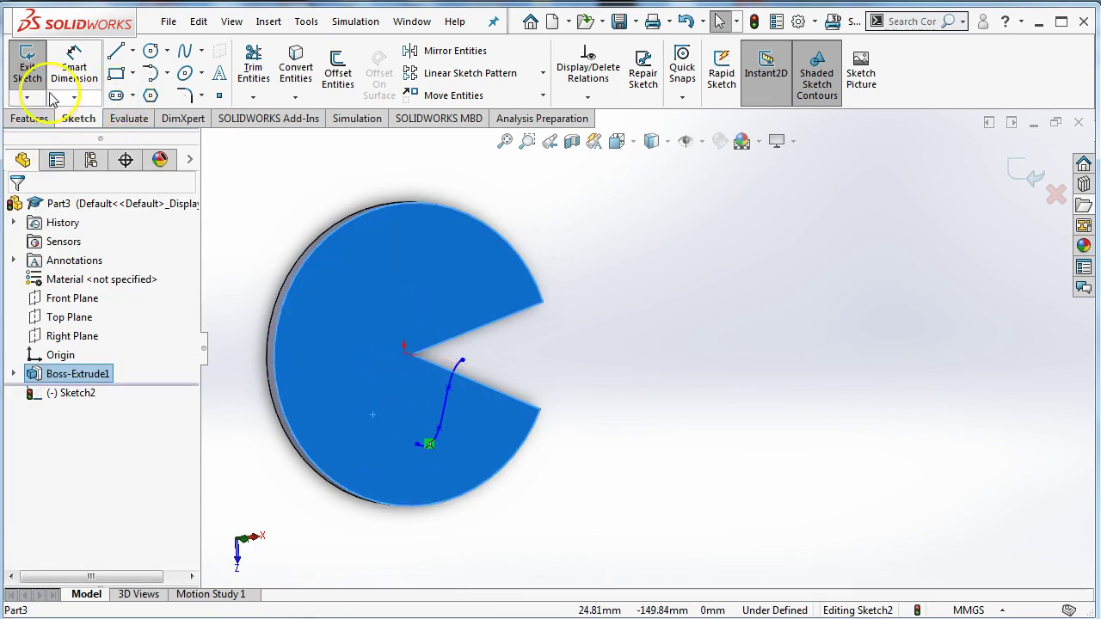
{"action": "left_click", "coordinate": [1030, 175]}
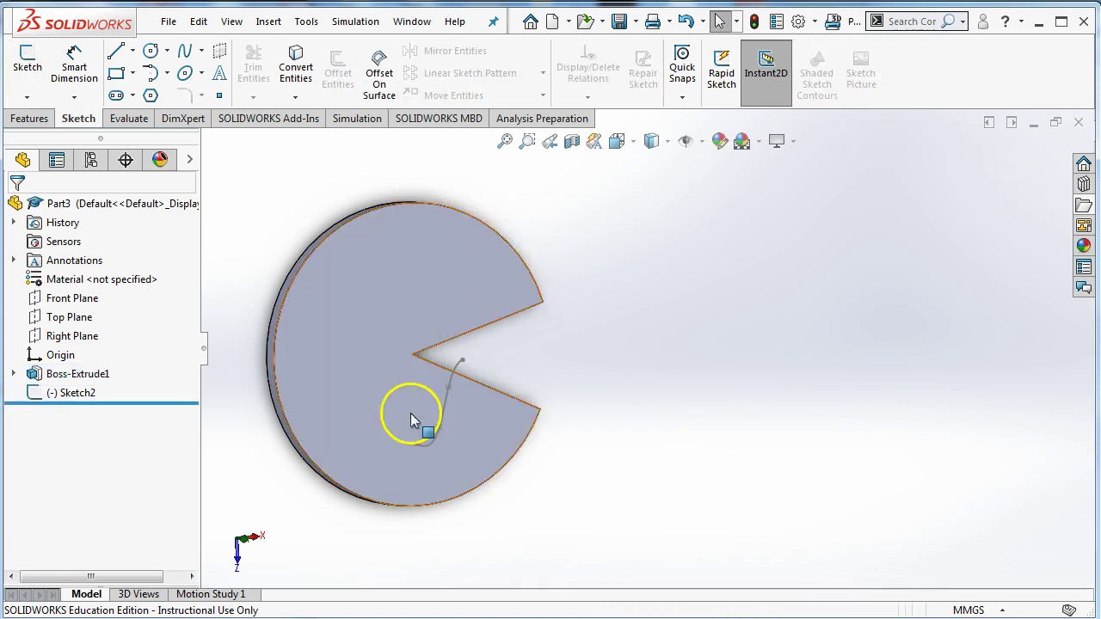
Sketch a hexagon with an inscribed circle of about 11.6 mm diameter on the plate's face, centred on the spline's start point, and close the sketch.
{"action": "left_click", "coordinate": [423, 506]}
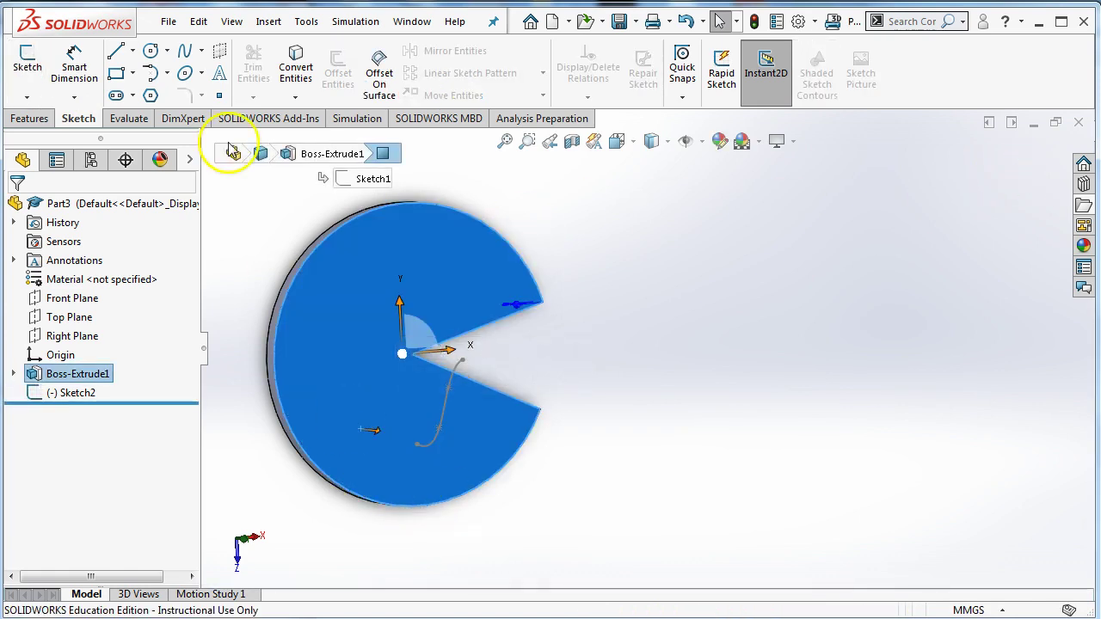
{"action": "left_click", "coordinate": [152, 95]}
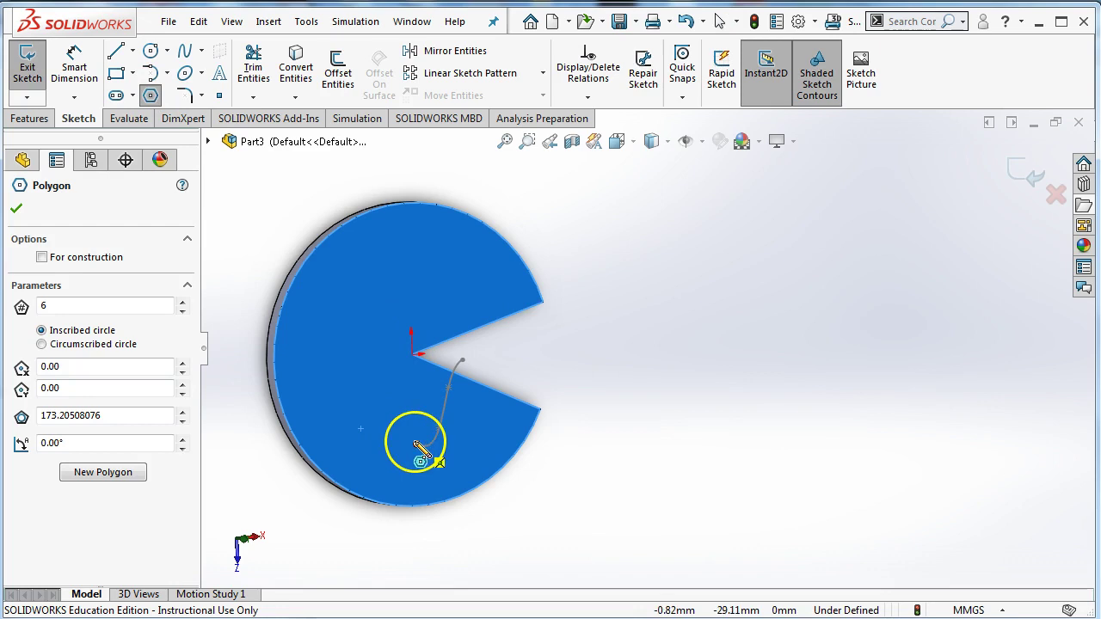
{"action": "left_click", "coordinate": [417, 446]}
{"action": "left_click", "coordinate": [429, 456]}
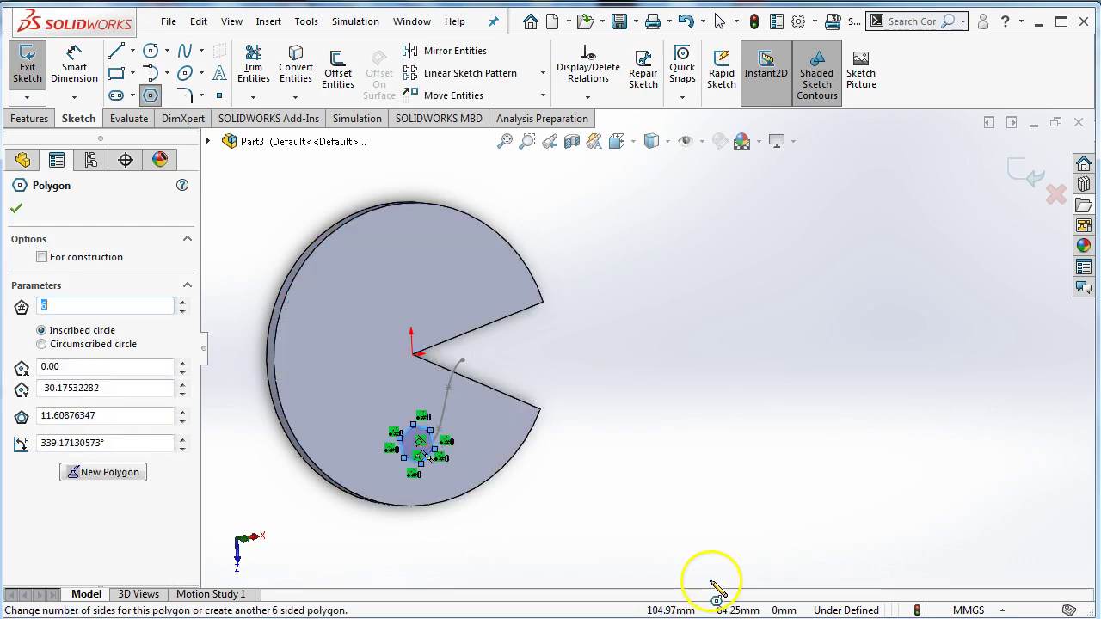
{"action": "left_click", "coordinate": [1037, 180]}
Sweep the hexagon sketch along the S-shaped spline, with Follow Path orientation, no profile twist and the result merged with the plate.
{"action": "mouse_move", "coordinate": [696, 315]}
{"action": "middle_mouse_down"}
{"action": "mouse_move", "coordinate": [733, 359]}
{"action": "mouse_move", "coordinate": [765, 359]}
{"action": "mouse_move", "coordinate": [730, 353]}
{"action": "middle_mouse_up"}
{"action": "left_click", "coordinate": [29, 118]}
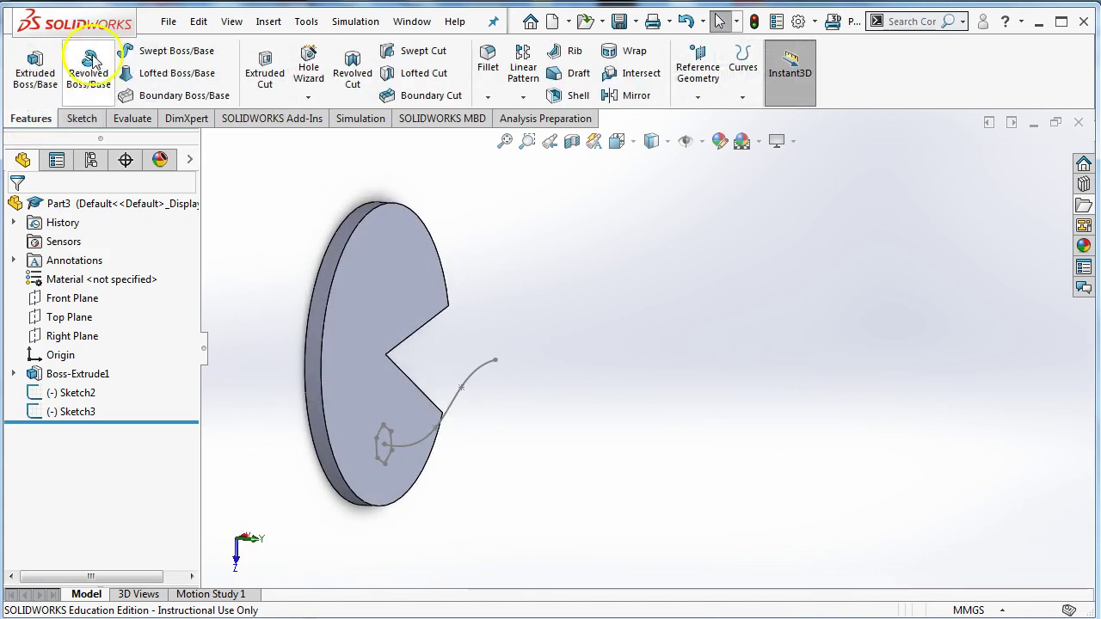
{"action": "left_click", "coordinate": [153, 51]}
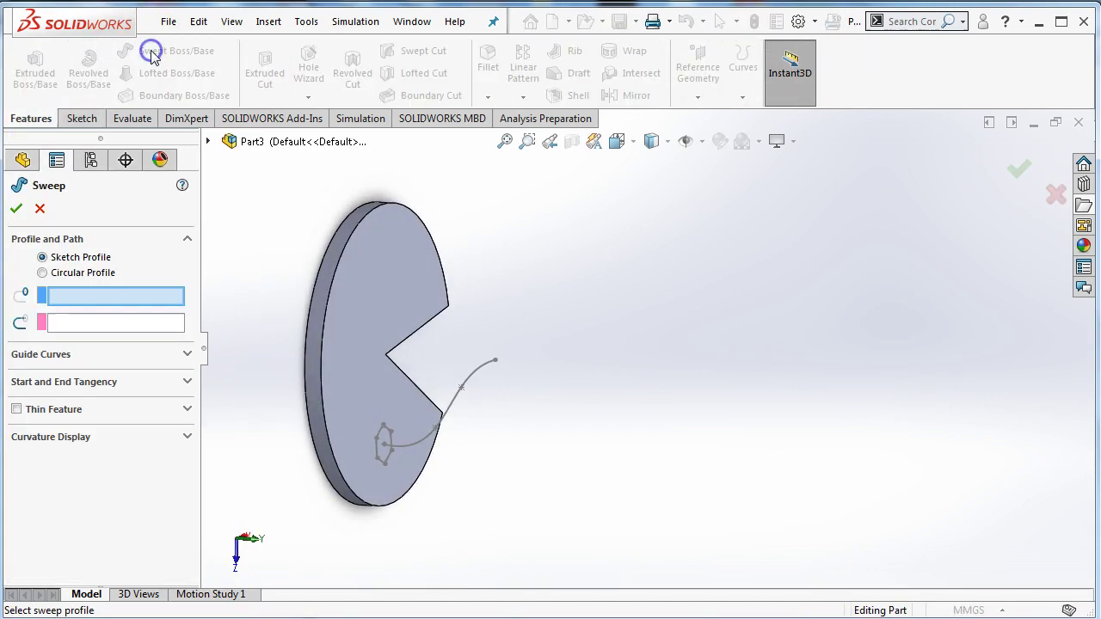
{"action": "left_click", "coordinate": [382, 459]}
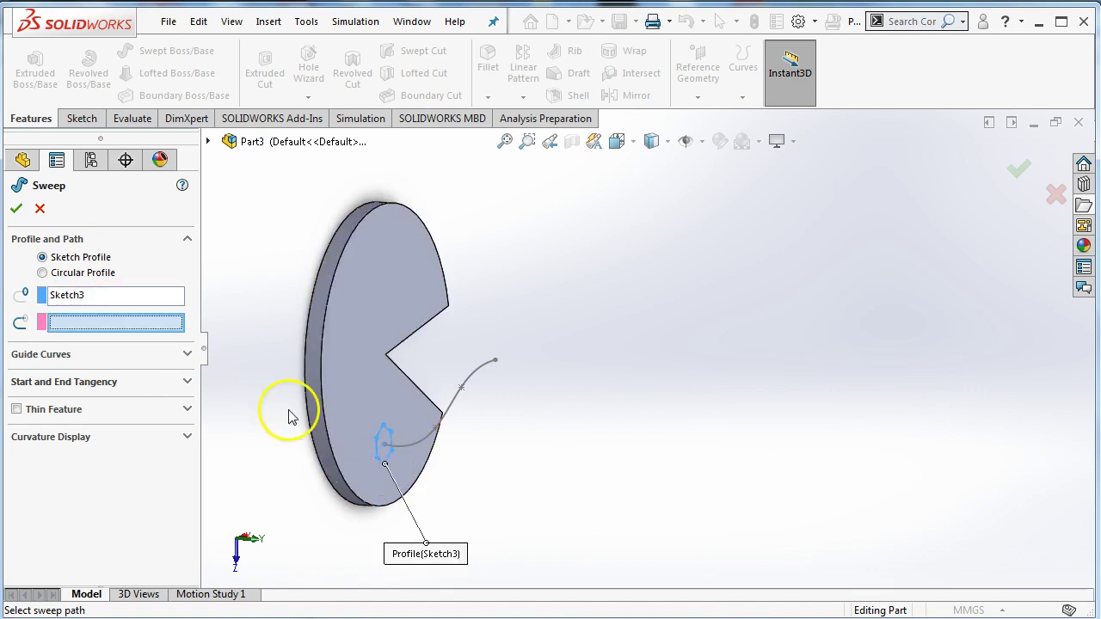
{"action": "left_click", "coordinate": [421, 440]}
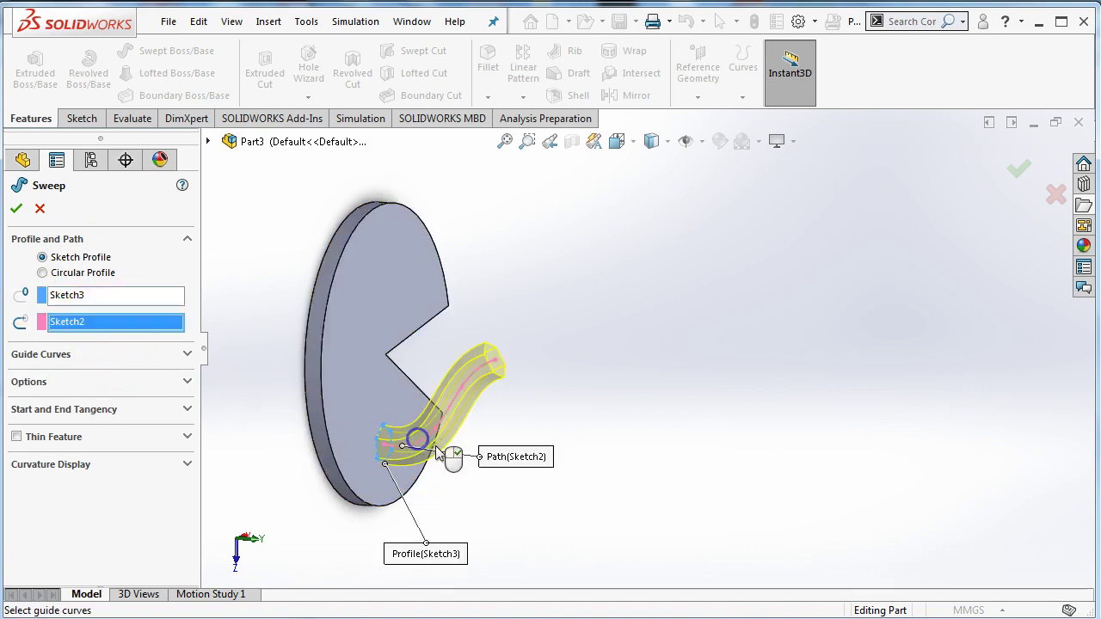
{"action": "middle_click_drag", "start_coordinate": [579, 351], "coordinate": [607, 335]}
{"action": "left_click", "coordinate": [437, 441]}
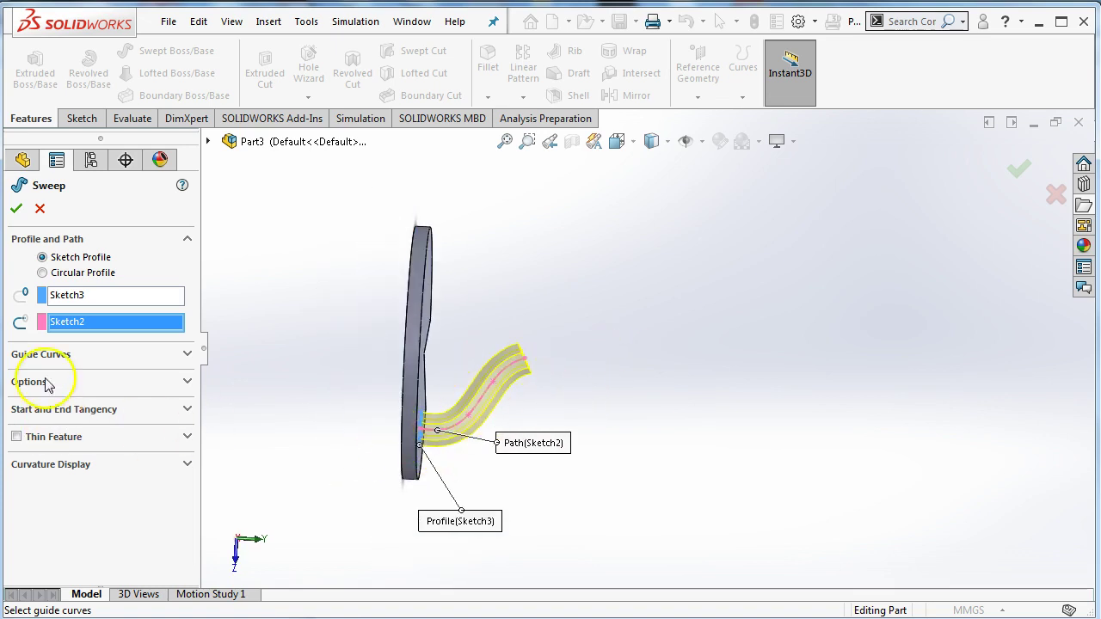
{"action": "left_click", "coordinate": [112, 383]}
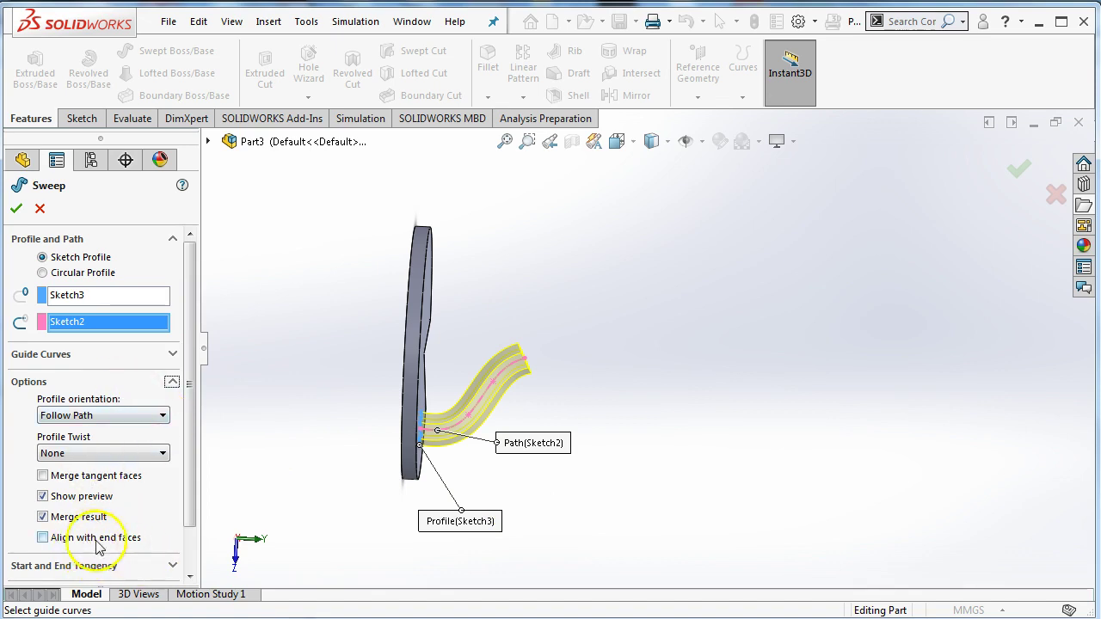
{"action": "scroll", "coordinate": [429, 432], "scroll_direction": "down", "scroll_amount": 5}
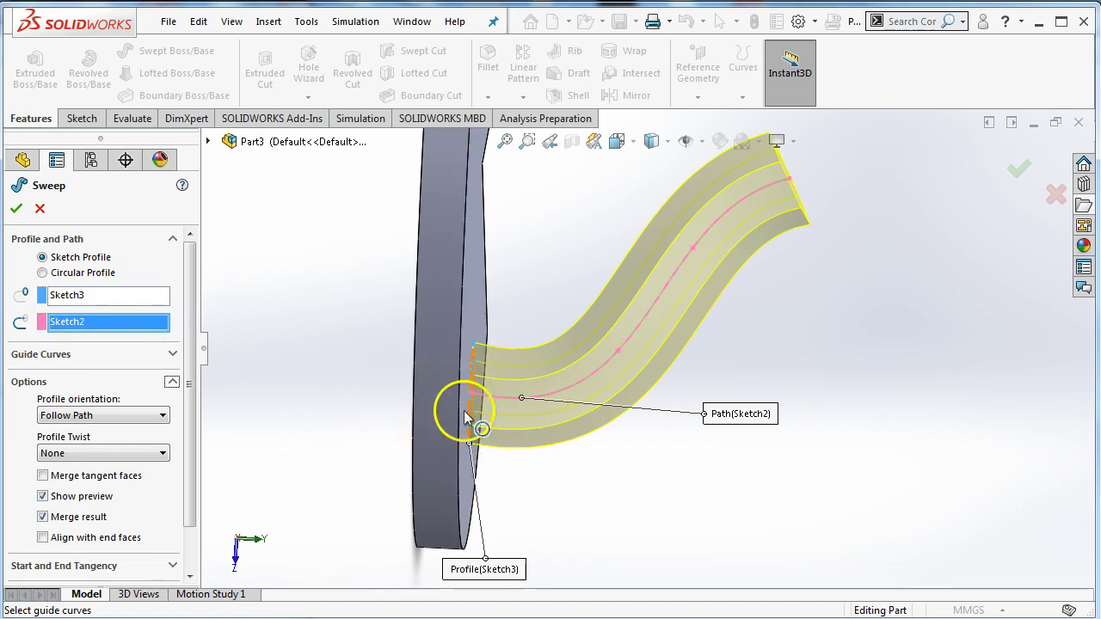
{"action": "left_click", "coordinate": [1019, 171]}
{"action": "middle_click_drag", "start_coordinate": [852, 413], "coordinate": [806, 373]}
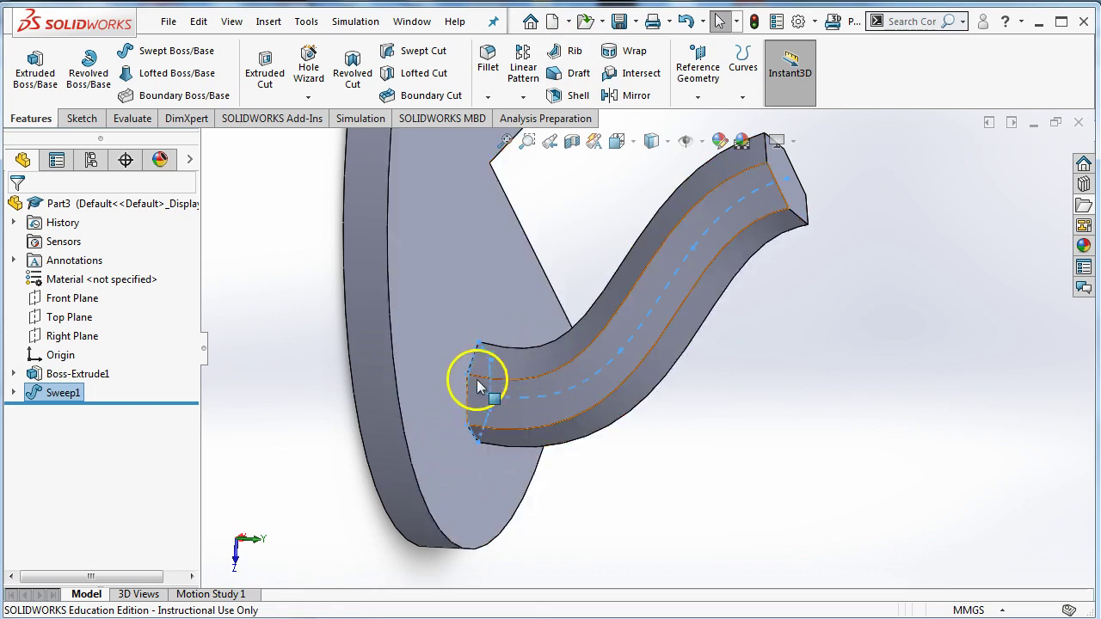
{"action": "left_click", "coordinate": [740, 437]}
Set up a Hole Wizard countersink in the ANSI Inch standard for a Flat Head Screw (100), size #2 with Normal fit.
{"action": "scroll", "coordinate": [741, 439], "scroll_direction": "up", "scroll_amount": 4}
{"action": "middle_click_drag", "start_coordinate": [762, 417], "coordinate": [665, 406]}
{"action": "scroll", "coordinate": [638, 248], "scroll_direction": "down", "scroll_amount": 4}
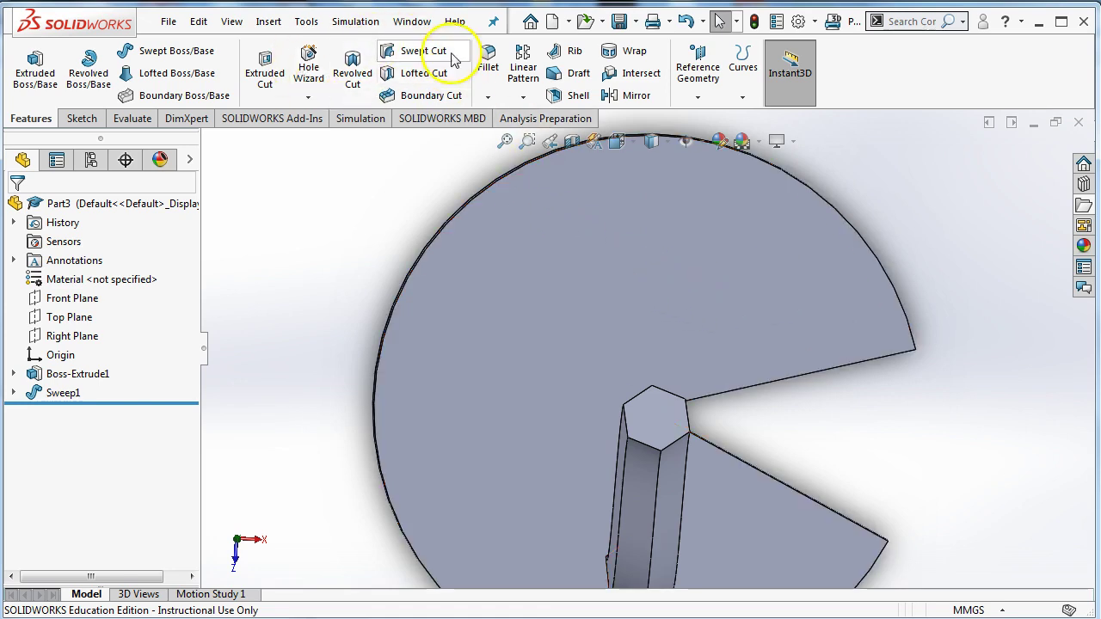
{"action": "left_click", "coordinate": [313, 69]}
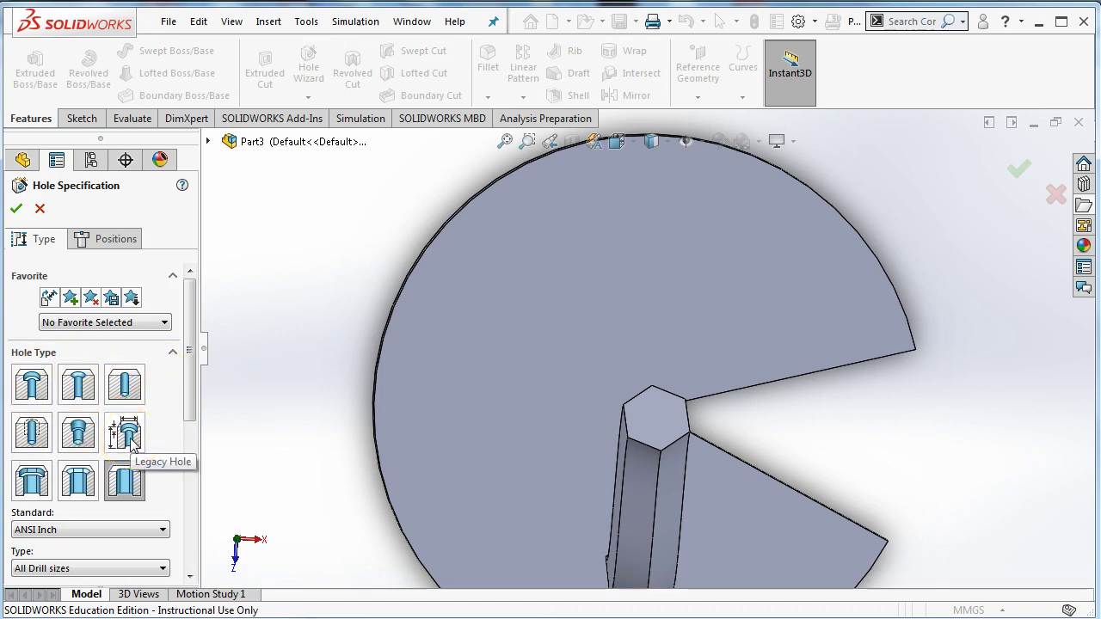
{"action": "left_click", "coordinate": [86, 388]}
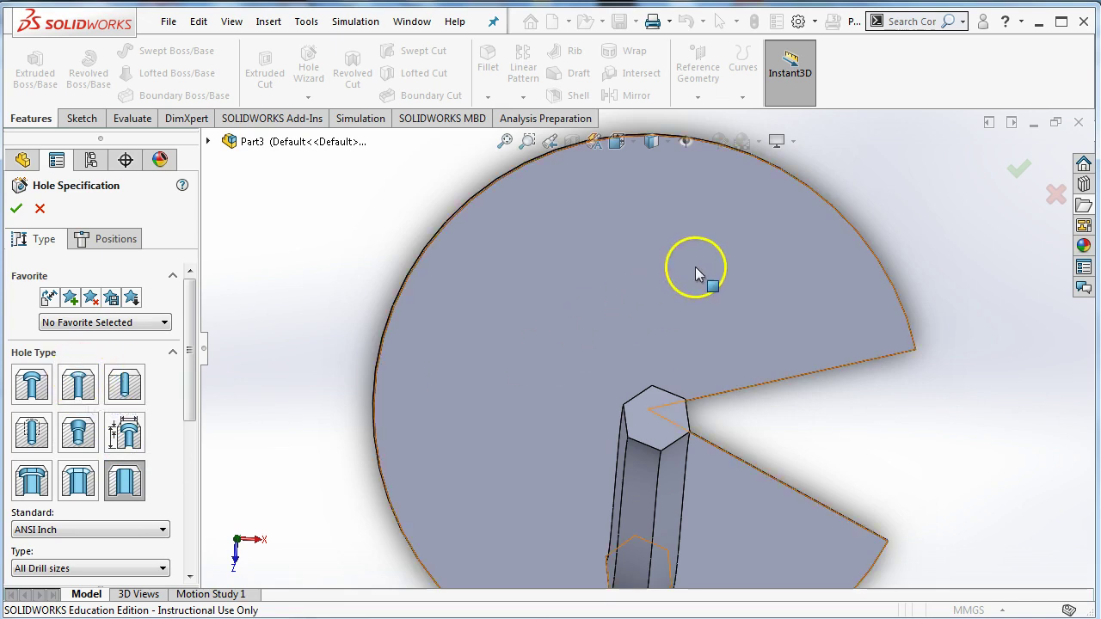
{"action": "left_click", "coordinate": [79, 387]}
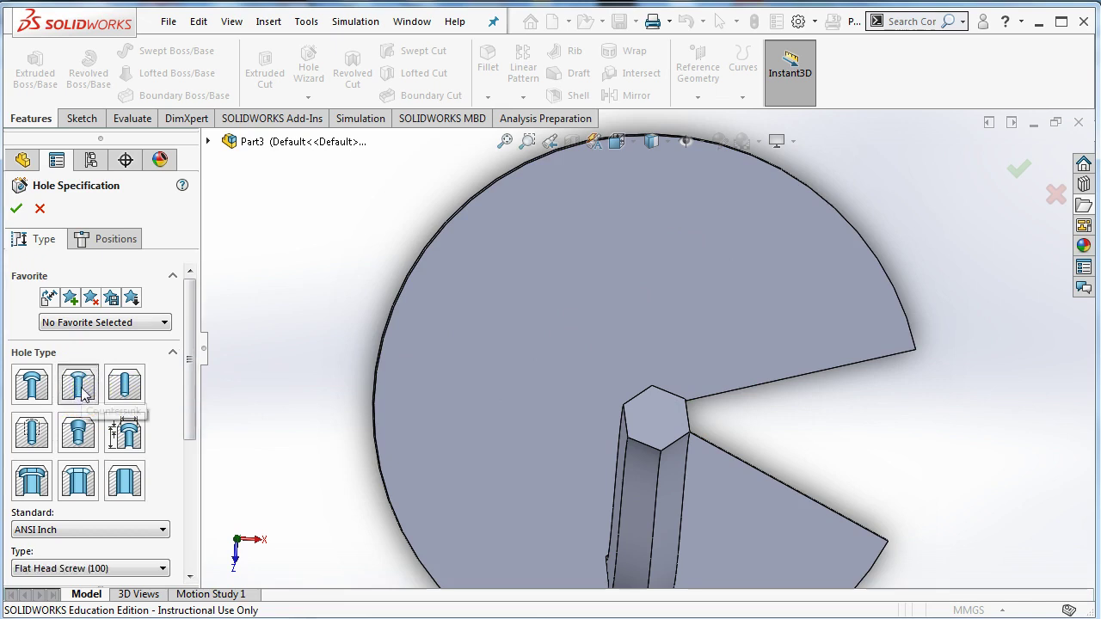
{"action": "scroll", "coordinate": [75, 537], "scroll_direction": "down", "scroll_amount": 3}
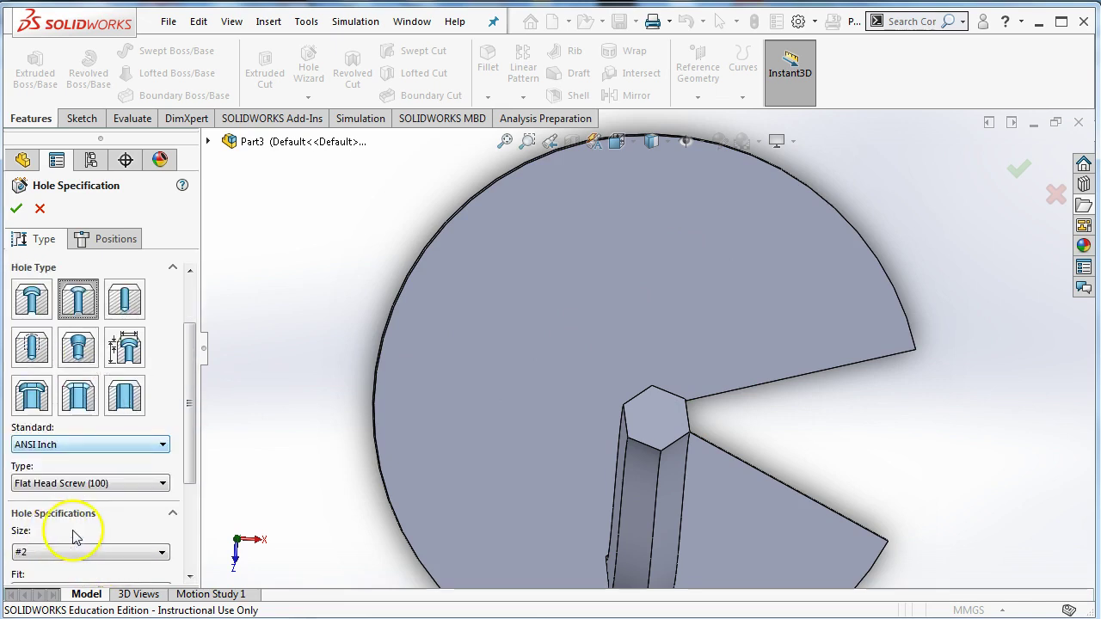
{"action": "scroll", "coordinate": [78, 537], "scroll_direction": "down", "scroll_amount": 3}
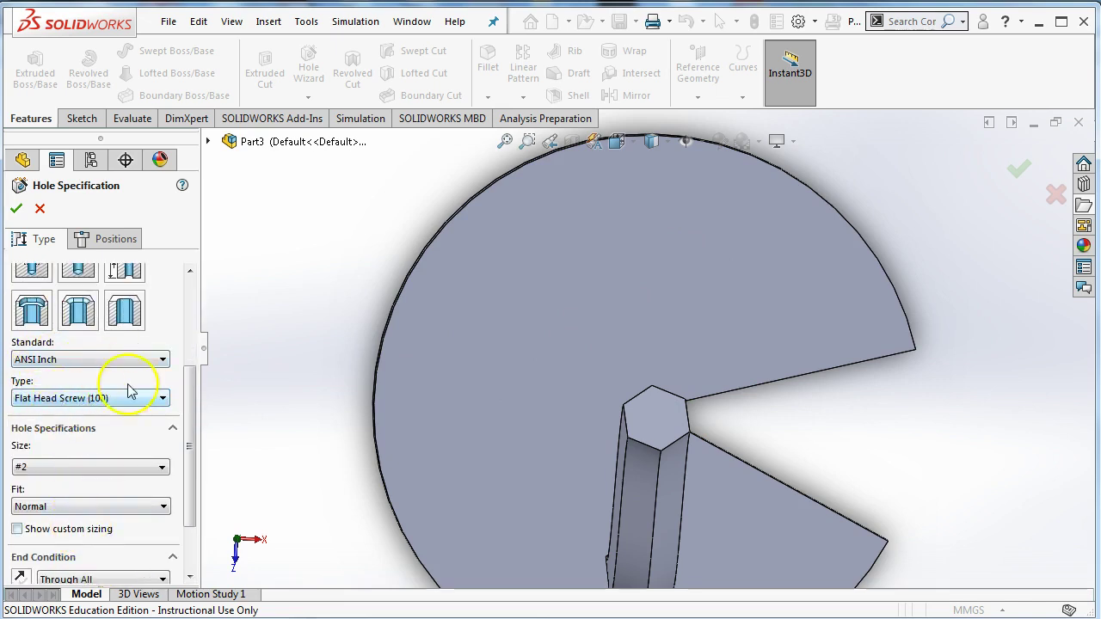
{"action": "left_click", "coordinate": [77, 469]}
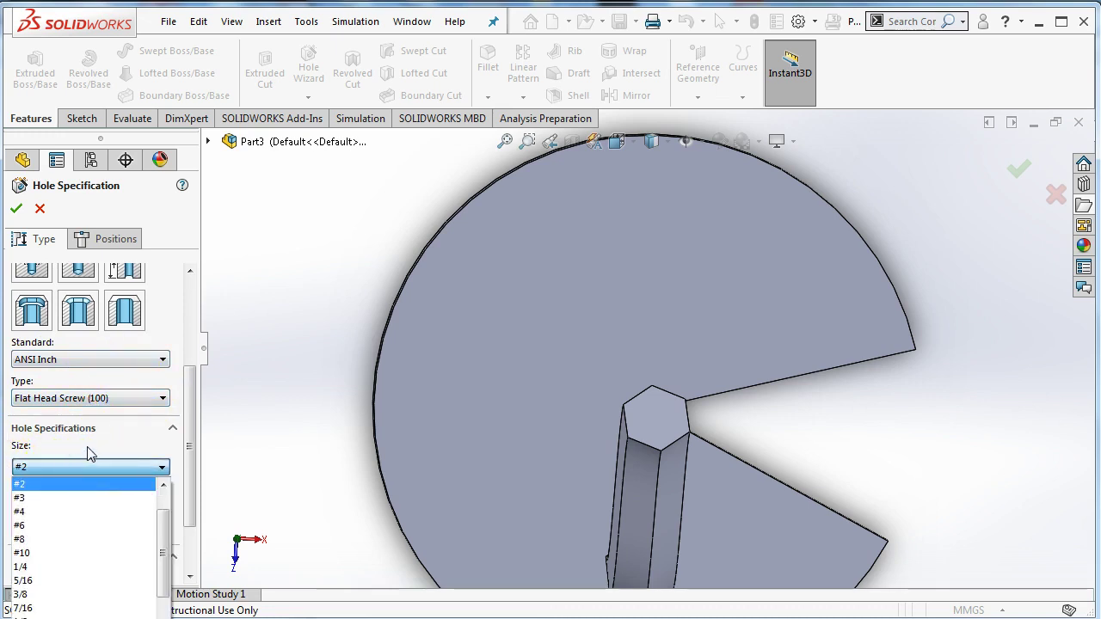
{"action": "left_click", "coordinate": [89, 453]}
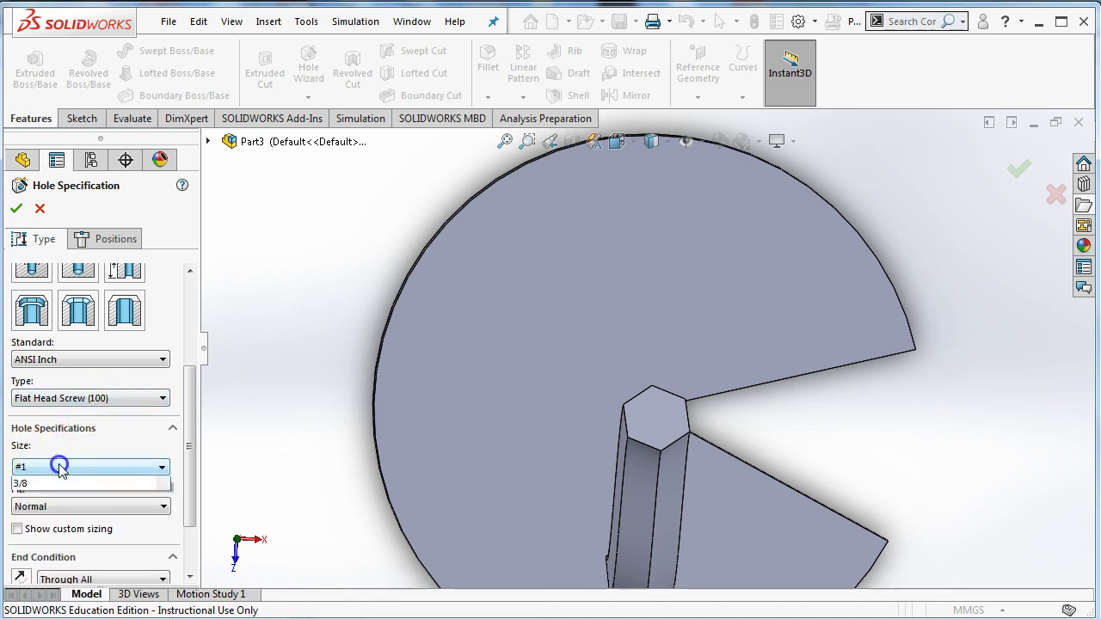
{"action": "left_click", "coordinate": [96, 469]}
{"action": "left_click", "coordinate": [74, 492]}
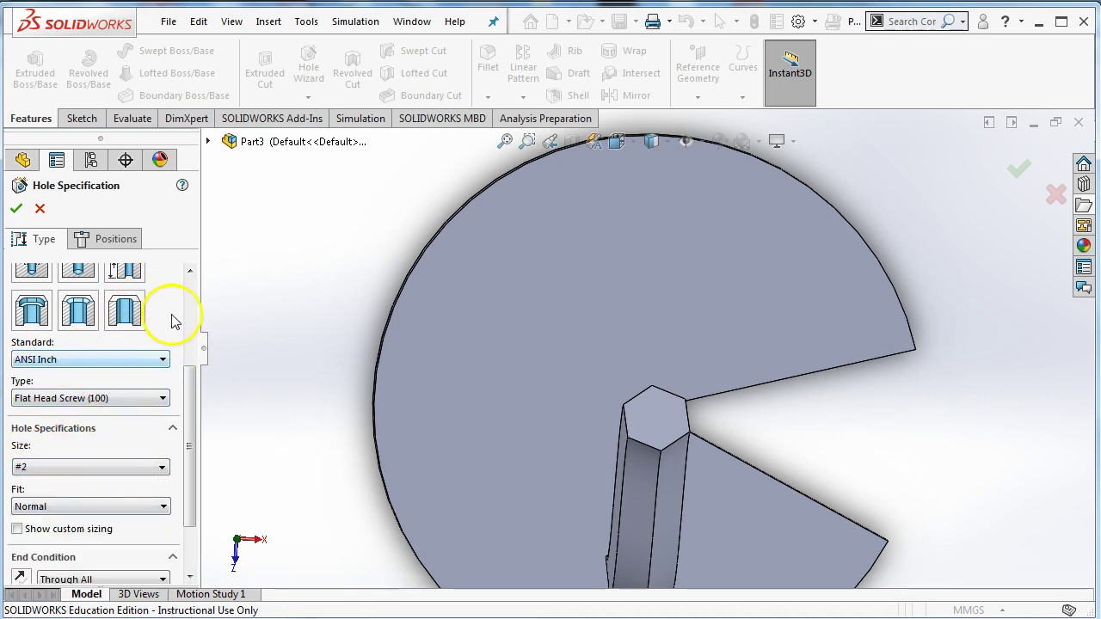
{"action": "scroll", "coordinate": [172, 320], "scroll_direction": "up", "scroll_amount": 5}
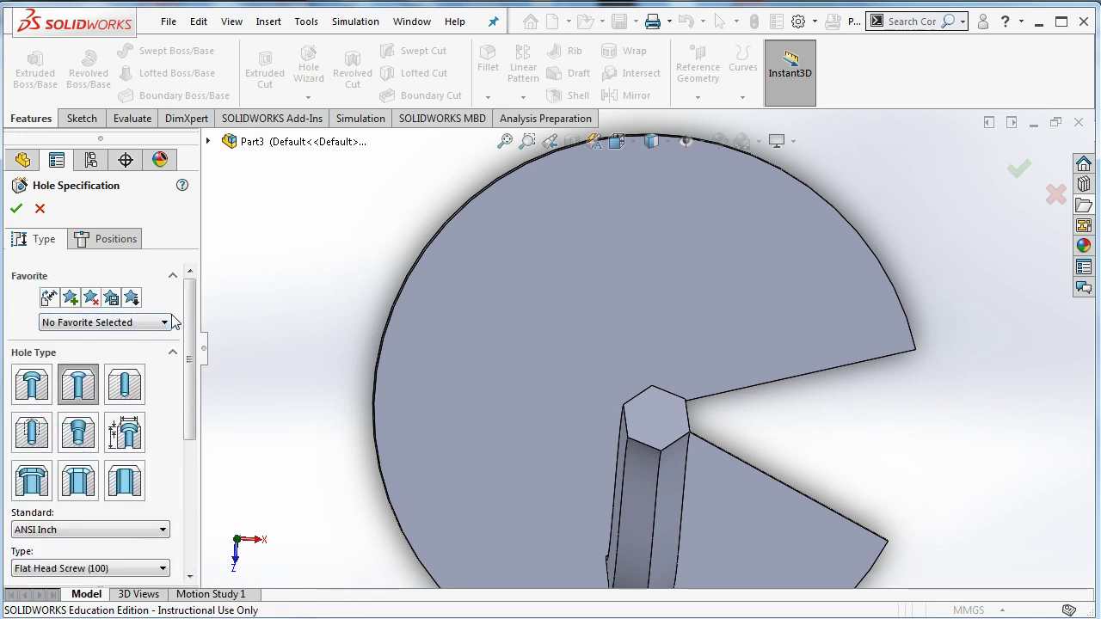
Place the countersunk hole on the plate's front face, about 24 mm above the origin, and finish the hole.
{"action": "left_click", "coordinate": [114, 244]}
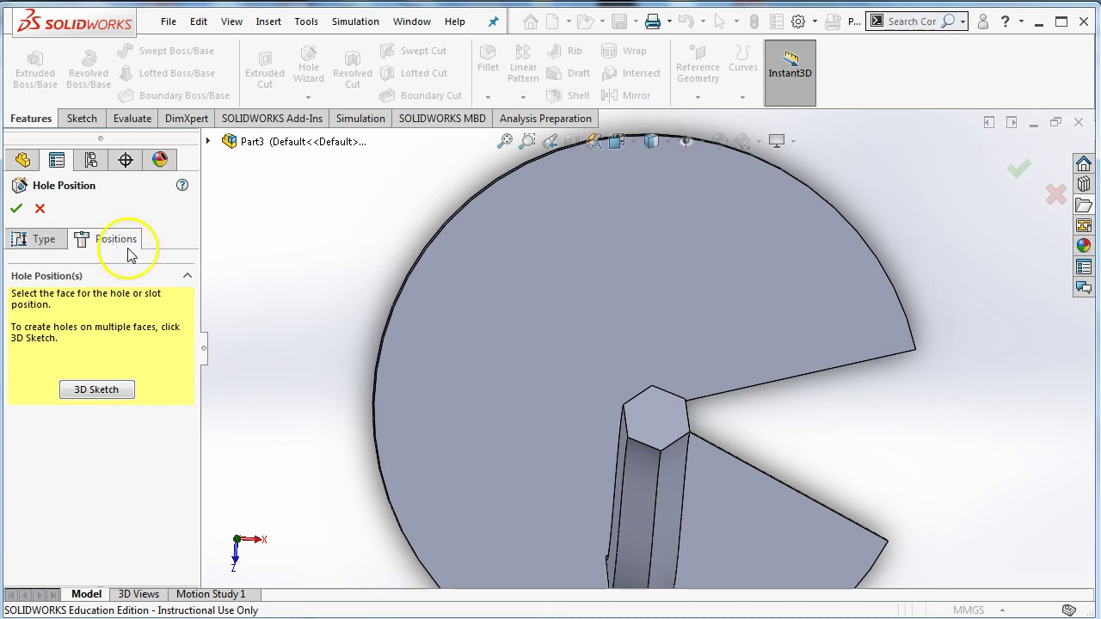
{"action": "left_click", "coordinate": [634, 272]}
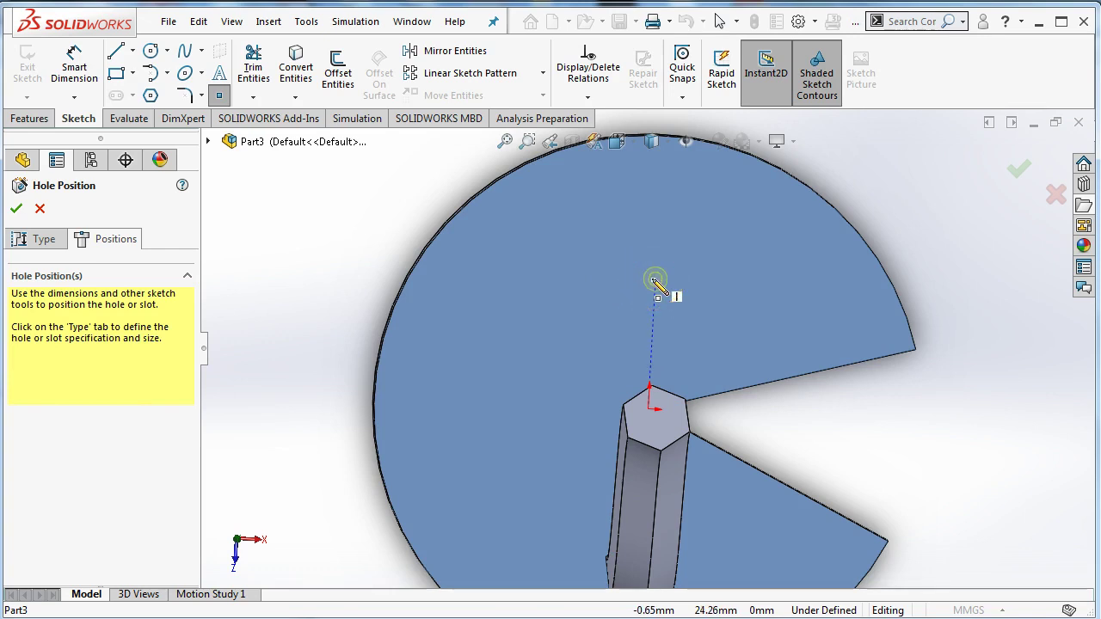
{"action": "left_click", "coordinate": [655, 280]}
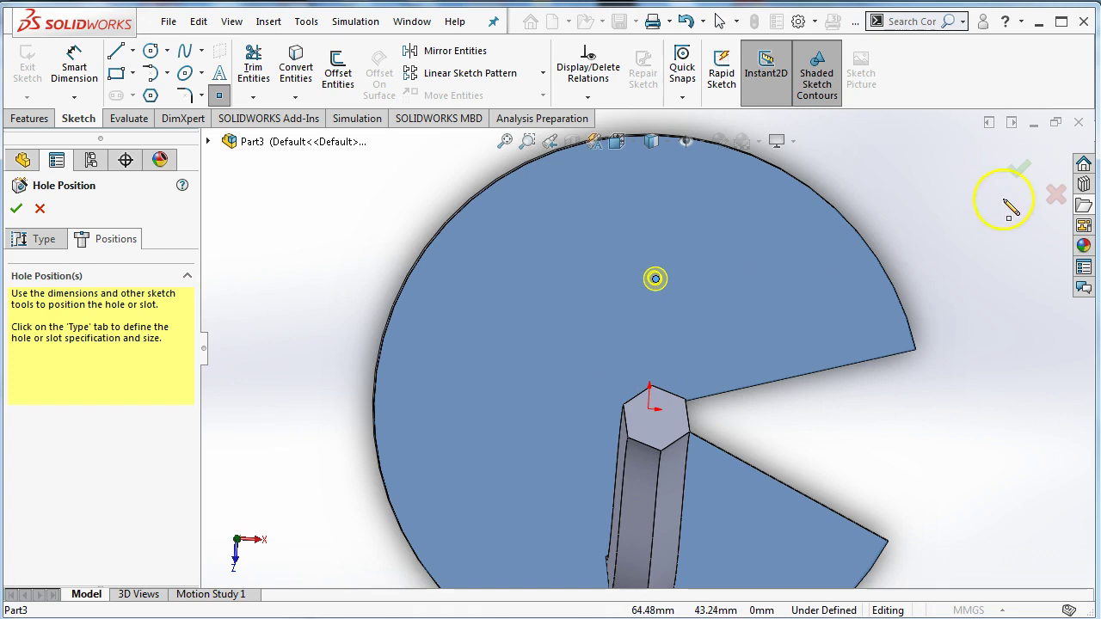
{"action": "left_click", "coordinate": [1020, 174]}
{"action": "middle_click_drag", "start_coordinate": [1018, 181], "coordinate": [890, 319]}
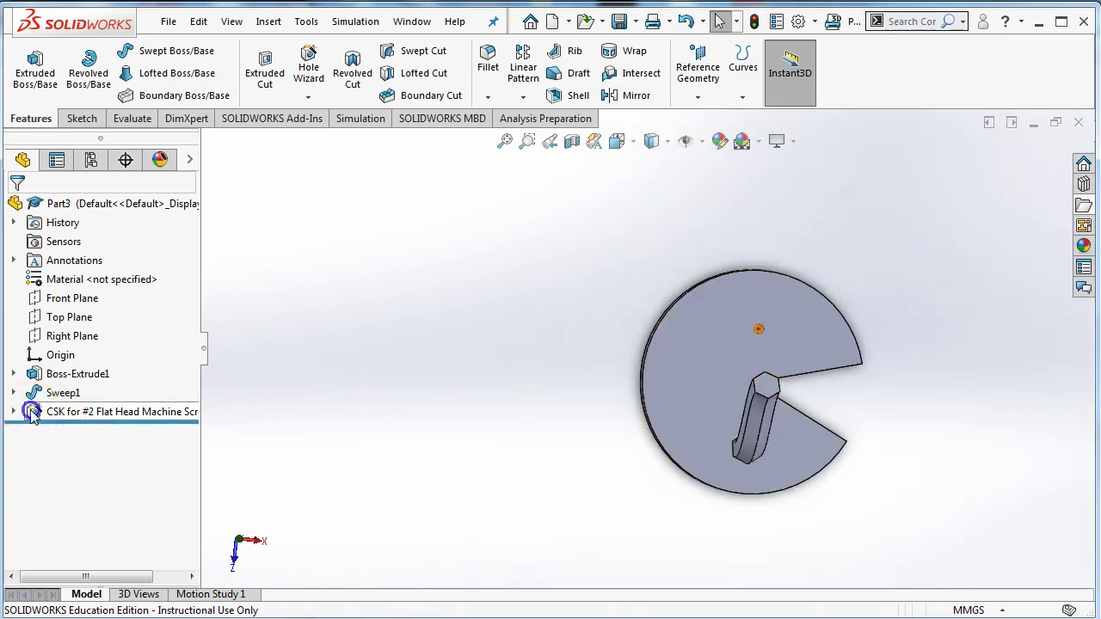
Edit the countersunk hole in the plate and set its screw size to #10.
{"action": "left_click", "coordinate": [34, 413]}
{"action": "left_click", "coordinate": [45, 359]}
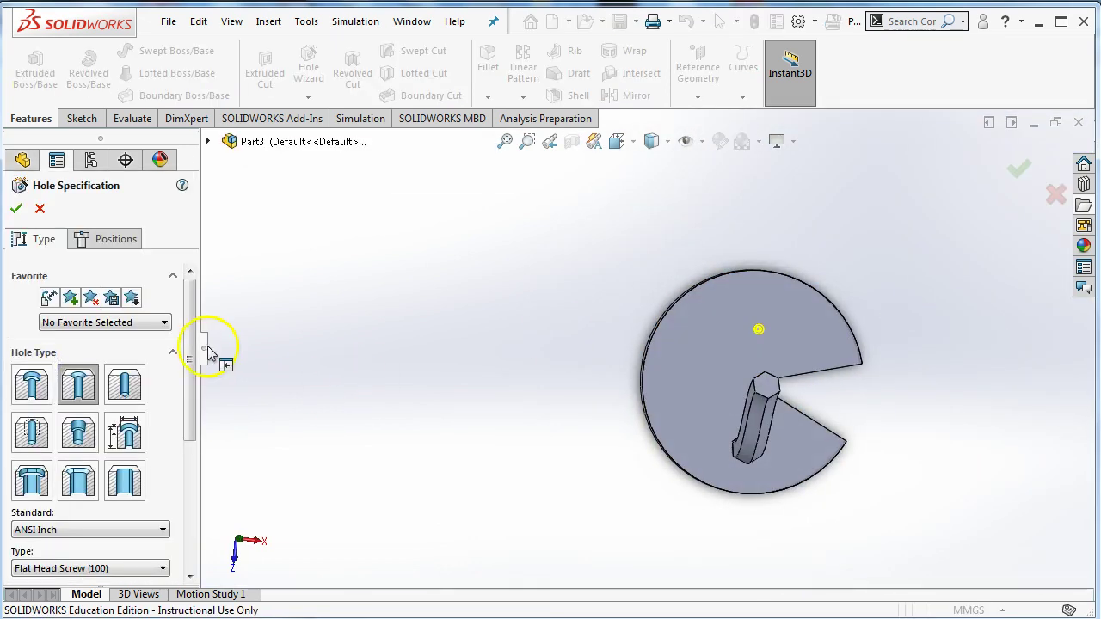
{"action": "scroll", "coordinate": [172, 452], "scroll_direction": "down", "scroll_amount": 3}
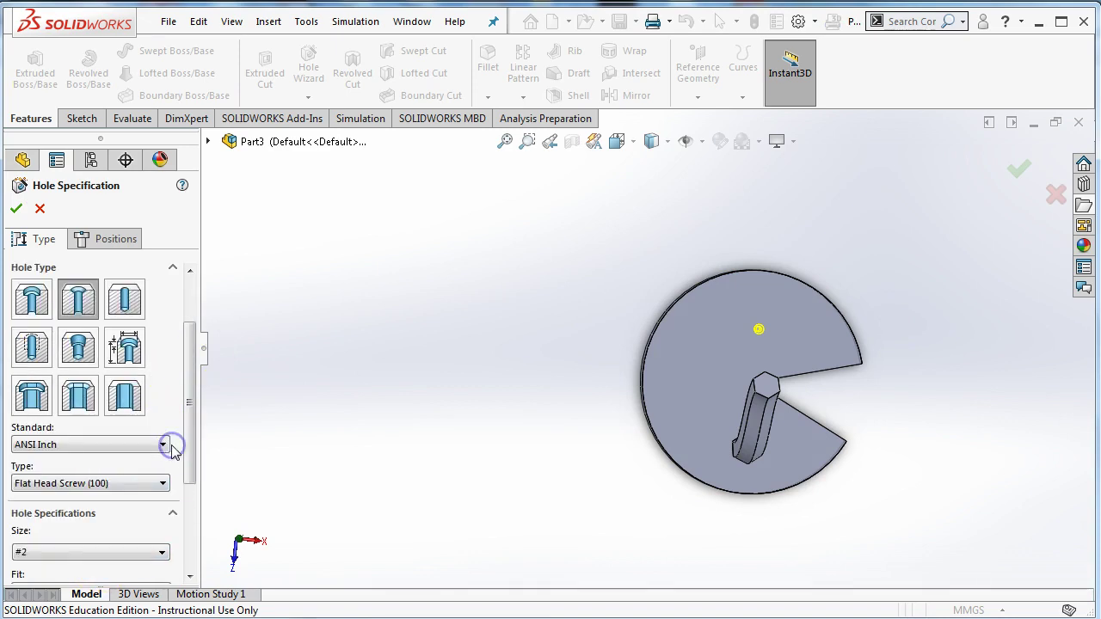
{"action": "left_click", "coordinate": [121, 555]}
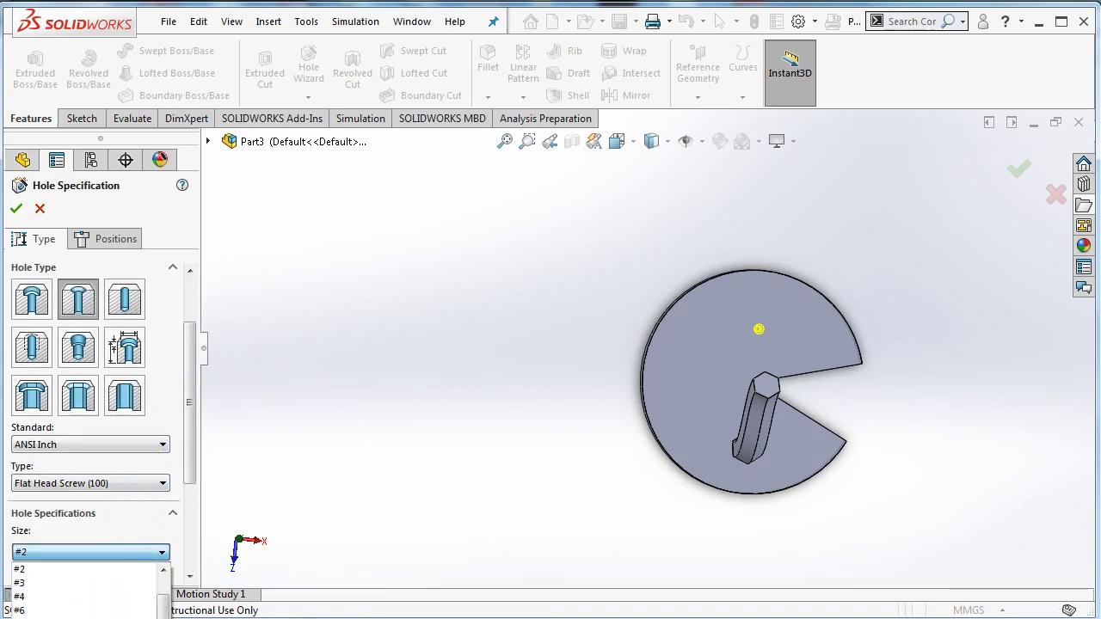
{"action": "key", "text": "Down"}
{"action": "key", "text": "Down"}
{"action": "key", "text": "Down"}
{"action": "key", "text": "Down"}
{"action": "key", "text": "Down"}
{"action": "key", "text": "Return"}
{"action": "left_click", "coordinate": [1019, 173]}
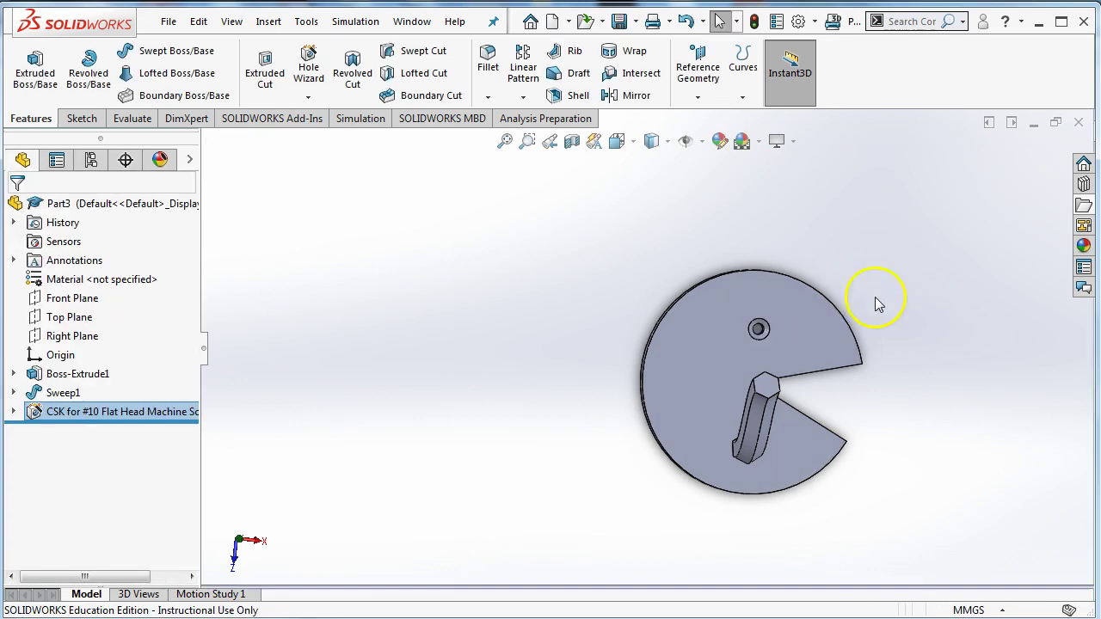
{"action": "middle_click_drag", "start_coordinate": [898, 289], "coordinate": [963, 320]}
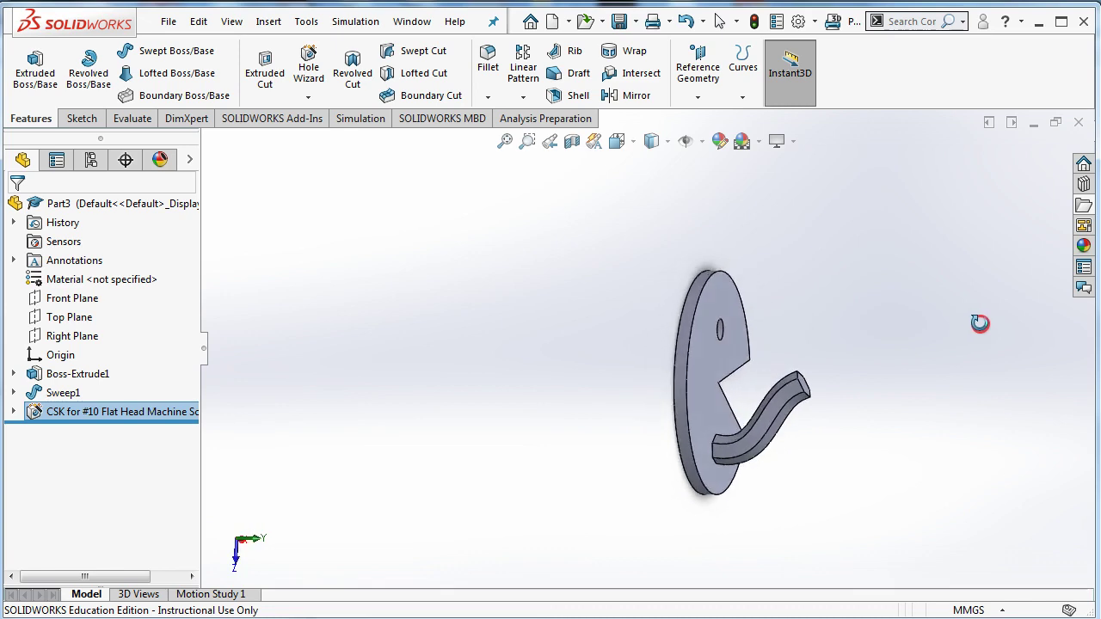
{"action": "mouse_move", "coordinate": [981, 324]}
{"action": "middle_mouse_down"}
{"action": "mouse_move", "coordinate": [1010, 339]}
{"action": "mouse_move", "coordinate": [860, 315]}
{"action": "mouse_move", "coordinate": [801, 334]}
{"action": "mouse_move", "coordinate": [912, 302]}
{"action": "mouse_move", "coordinate": [986, 327]}
{"action": "mouse_move", "coordinate": [987, 338]}
{"action": "middle_mouse_up"}
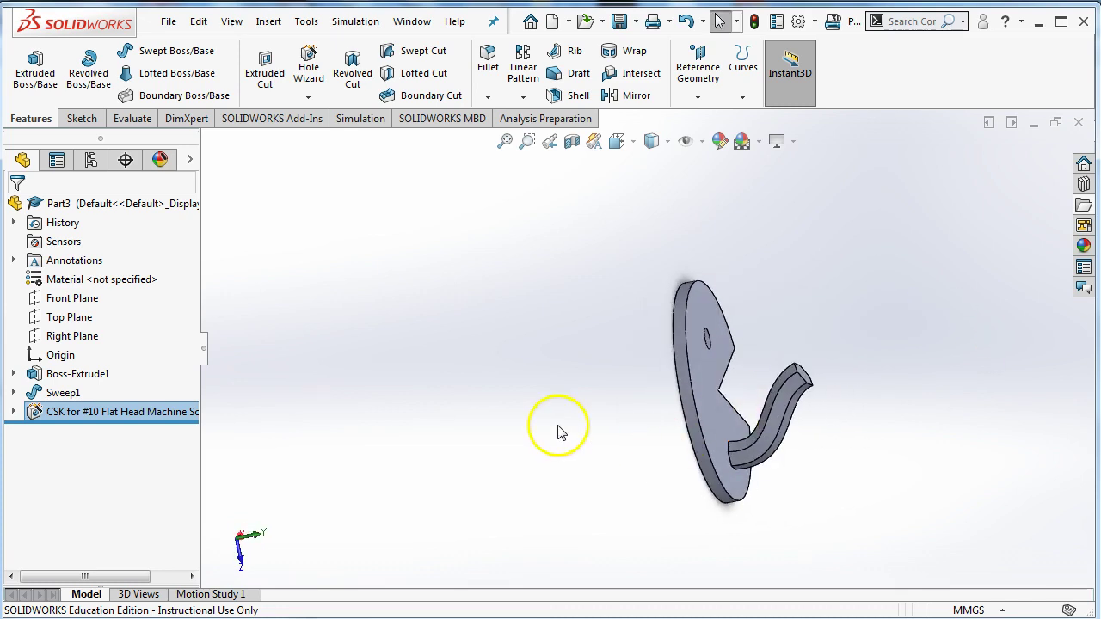